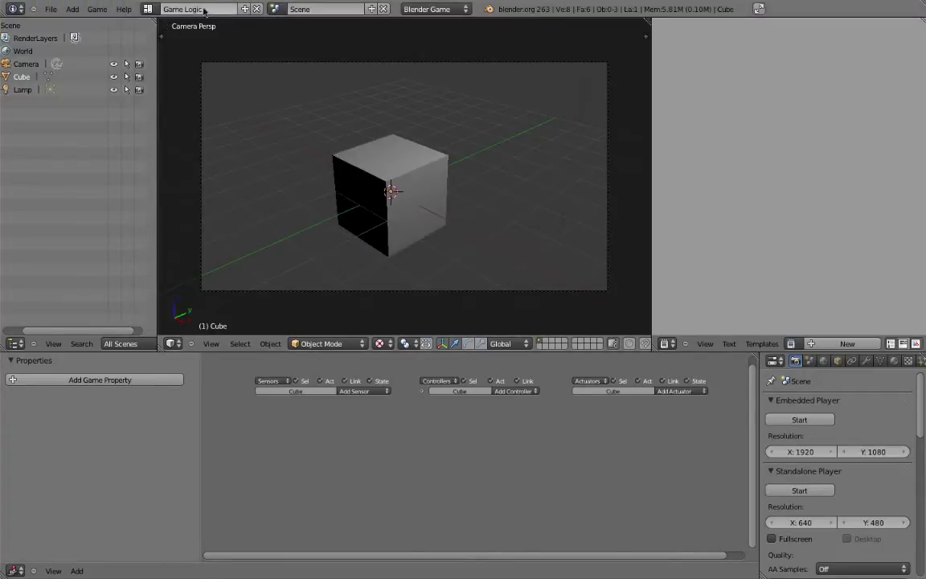
Add three game properties, then delete prop0 and prop1, keeping only the Float 'prop' at 0.000.
{"action": "left_click", "coordinate": [144, 384]}
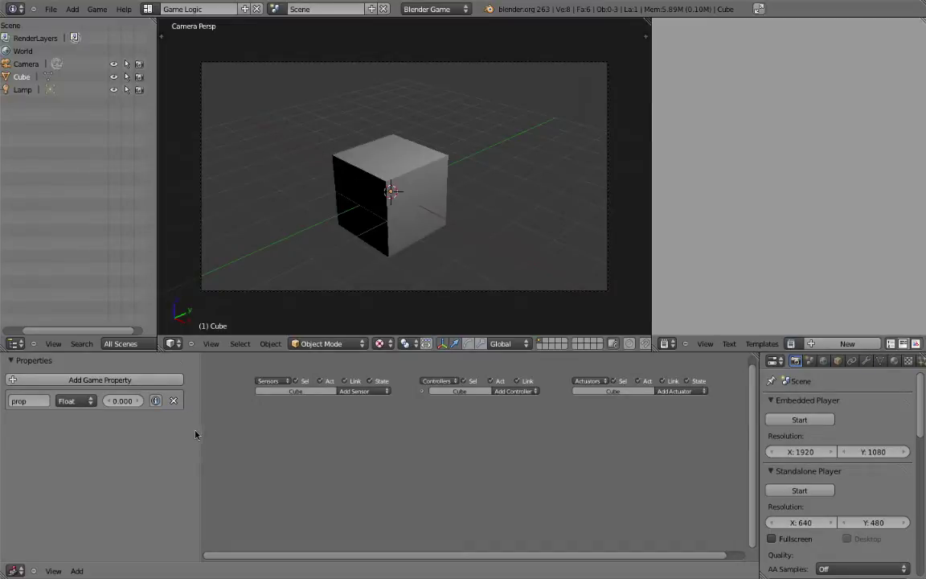
{"action": "left_click_drag", "start_coordinate": [200, 432], "coordinate": [203, 432]}
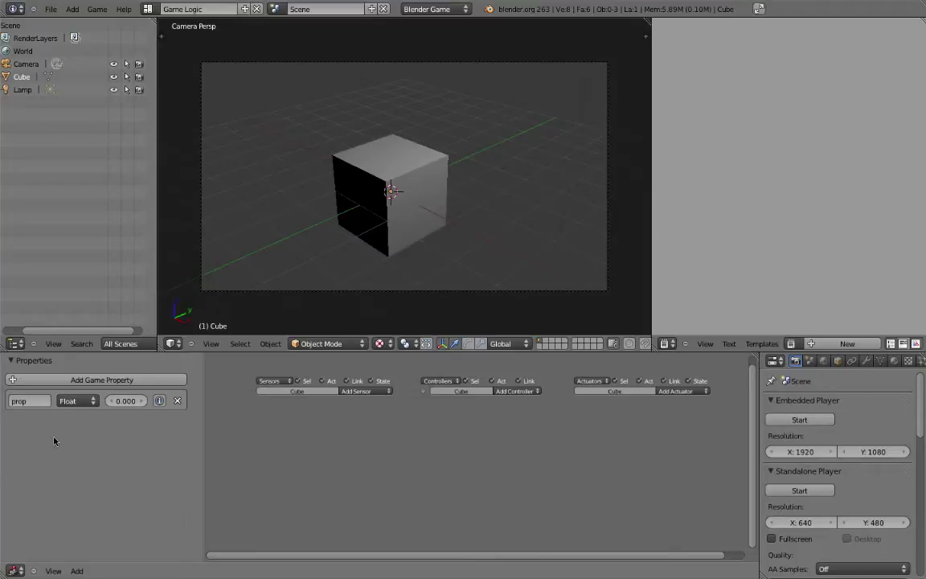
{"action": "left_click", "coordinate": [166, 385]}
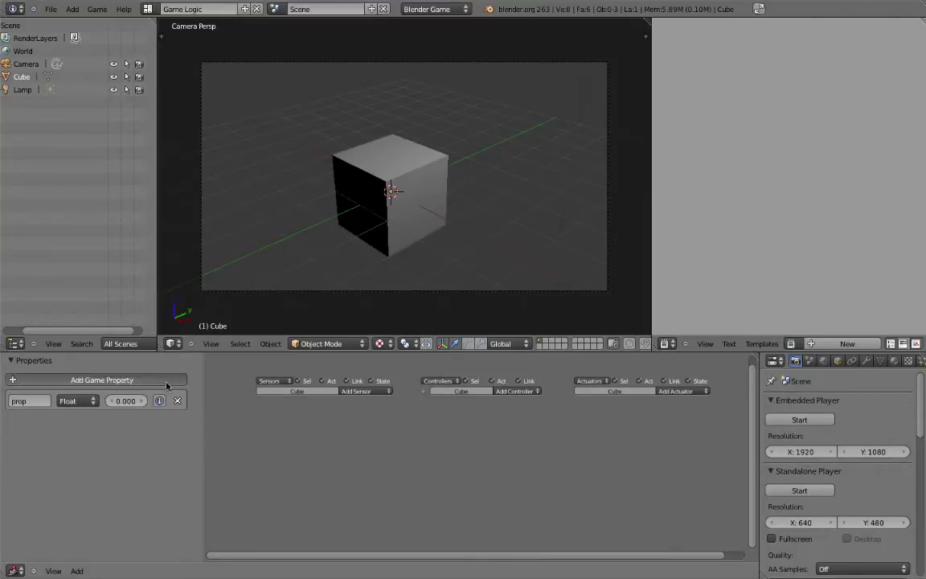
{"action": "left_click", "coordinate": [166, 386]}
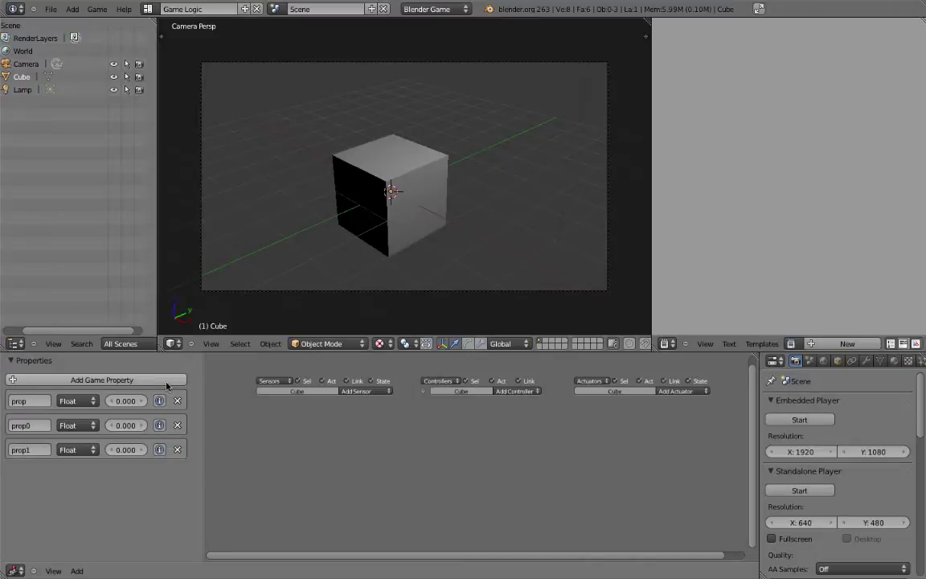
{"action": "left_click", "coordinate": [177, 425]}
{"action": "left_click", "coordinate": [177, 425]}
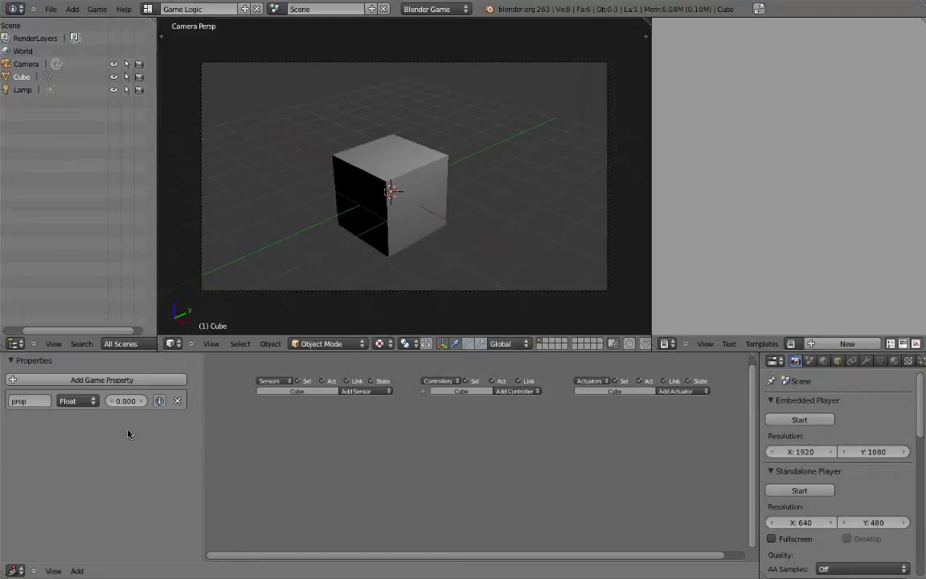
{"action": "scroll", "coordinate": [375, 407], "scroll_direction": "left", "scroll_amount": 1, "text": "ctrl"}
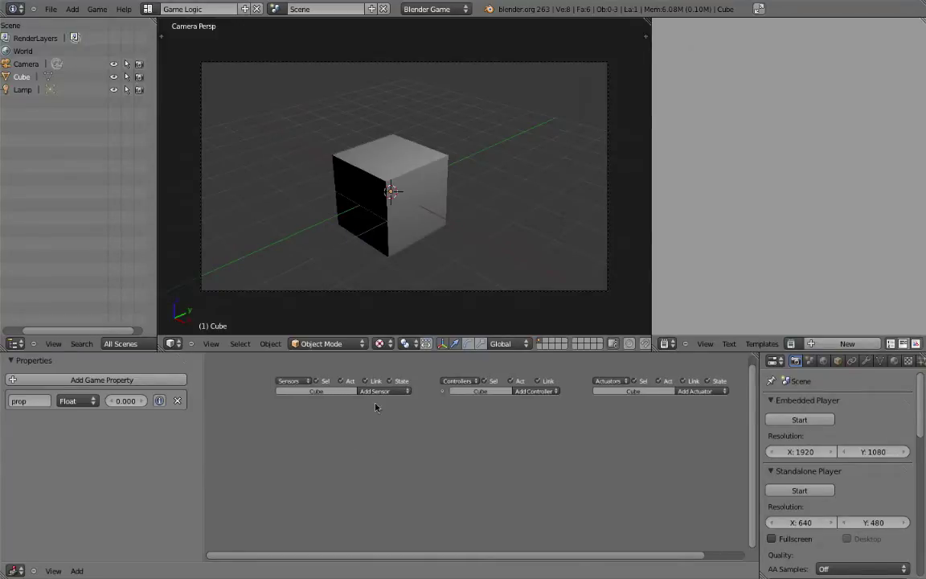
{"action": "left_click", "coordinate": [381, 392]}
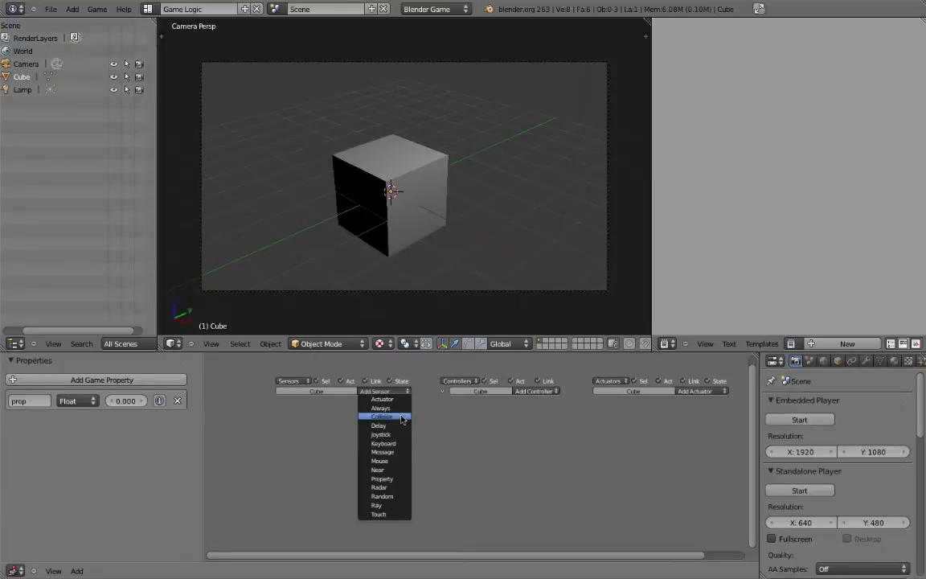
{"action": "left_click", "coordinate": [401, 419]}
{"action": "middle_click_drag", "start_coordinate": [401, 416], "coordinate": [537, 479], "text": "ctrl"}
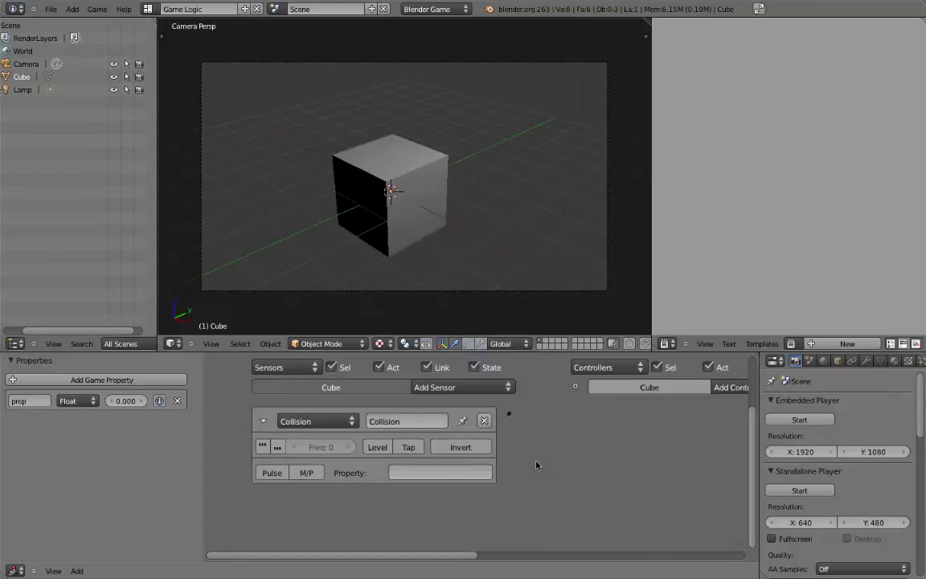
{"action": "left_click", "coordinate": [462, 474]}
{"action": "type", "text": "Ground"}
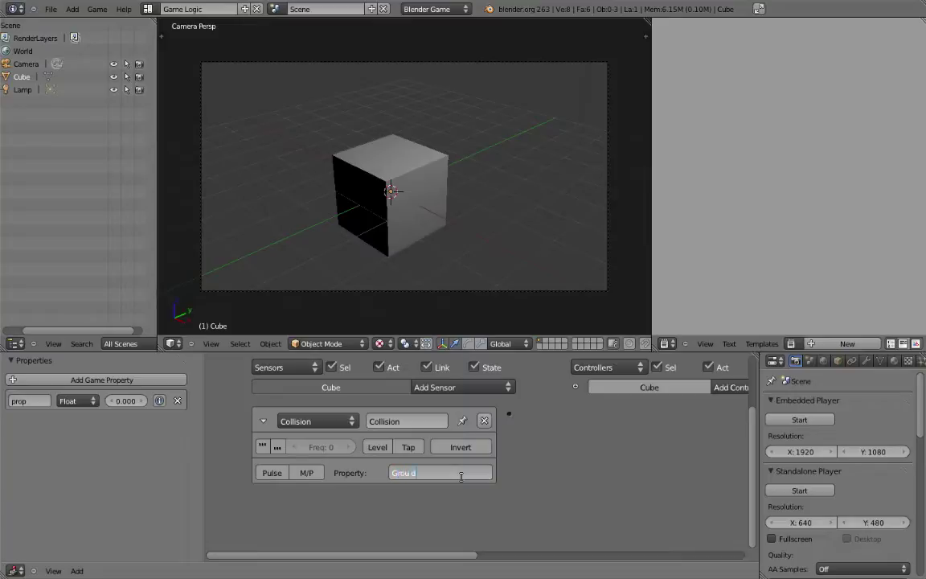
{"action": "key", "text": "Delete"}
{"action": "type", "text": "nd"}
{"action": "key", "text": "Return"}
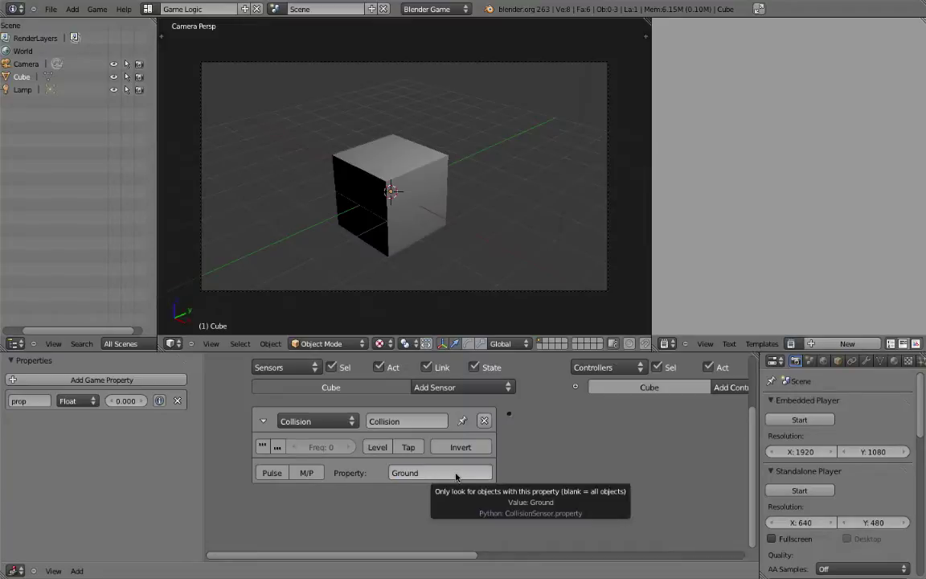
{"action": "left_click", "coordinate": [455, 474]}
{"action": "key", "text": "BackSpace"}
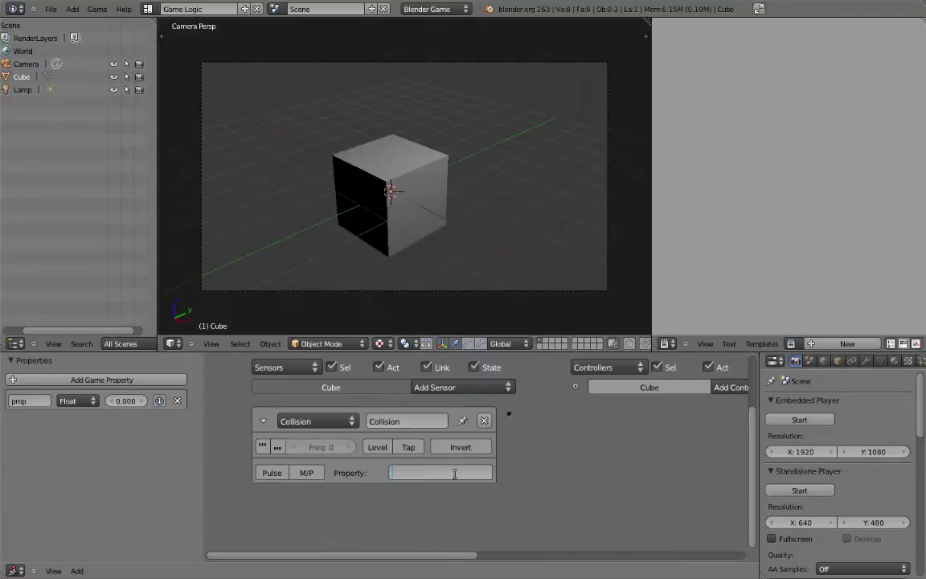
{"action": "left_click", "coordinate": [484, 421]}
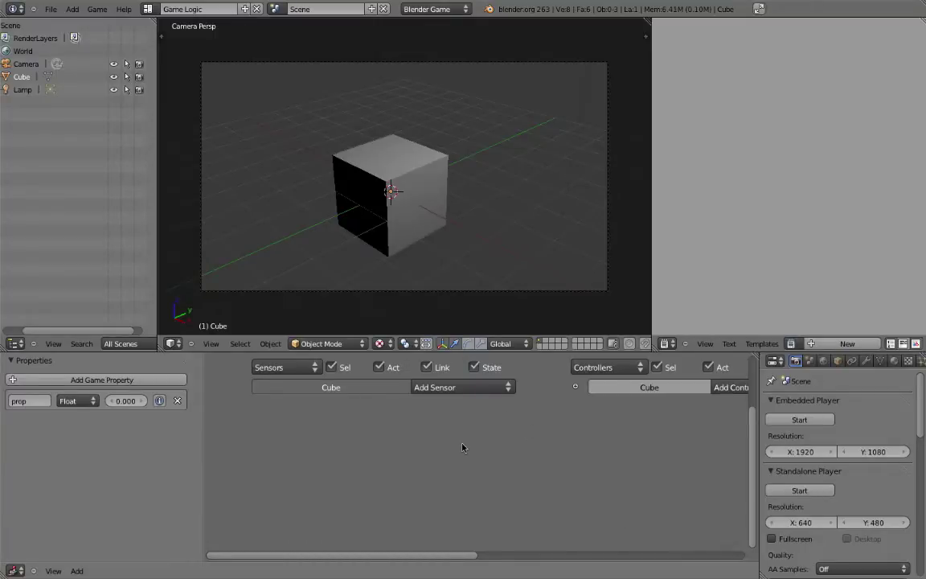
{"action": "middle_click_drag", "start_coordinate": [462, 448], "coordinate": [242, 439], "text": "ctrl"}
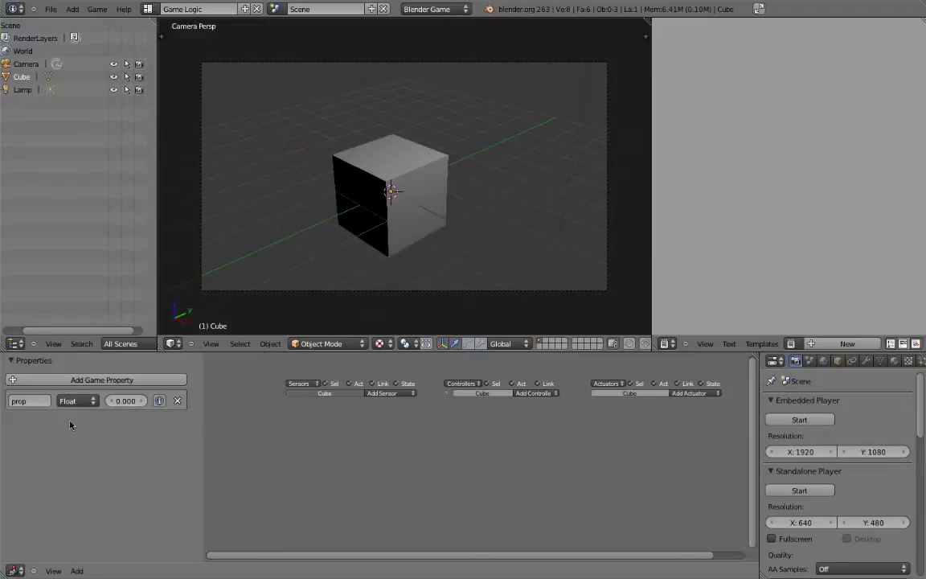
Rename the property to Ground, then Water, and finally Ammo.
{"action": "left_click", "coordinate": [31, 401]}
{"action": "type", "text": "Ground"}
{"action": "key", "text": "Return"}
{"action": "left_click", "coordinate": [41, 404]}
{"action": "type", "text": "Water"}
{"action": "key", "text": "Return"}
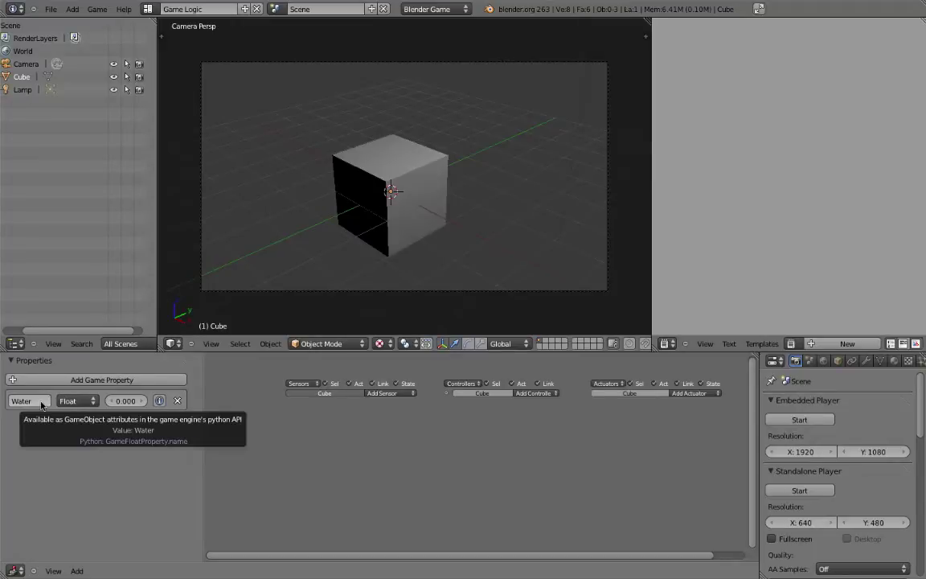
{"action": "left_click", "coordinate": [41, 404]}
{"action": "type", "text": "Ammo"}
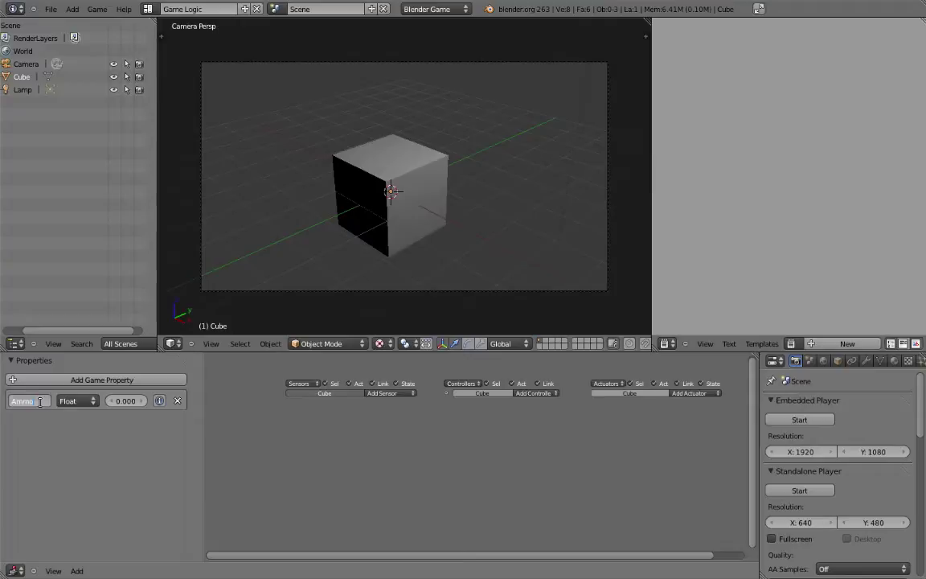
{"action": "key", "text": "Return"}
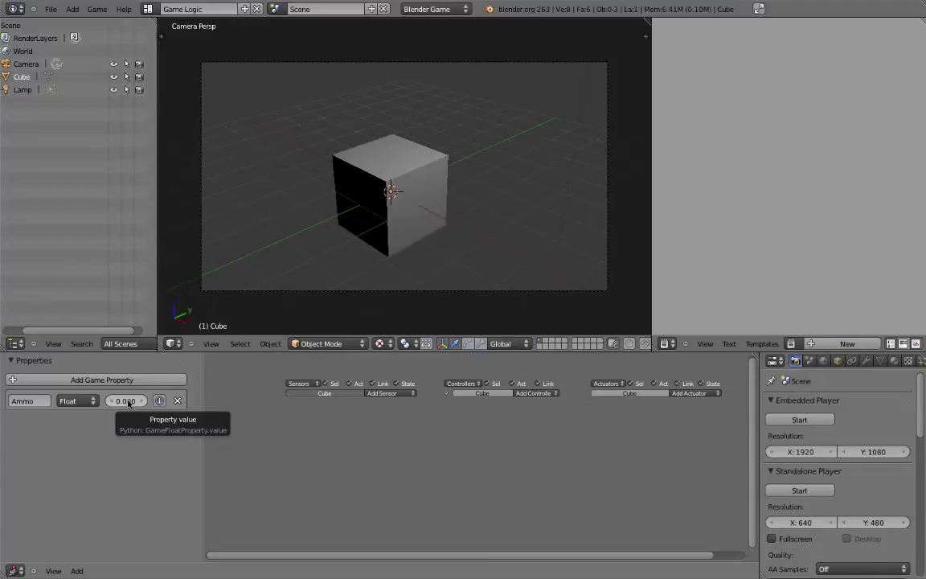
Cycle the Ammo property's type through Timer, String, Float and Integer, ending on Boolean.
{"action": "left_click", "coordinate": [86, 402]}
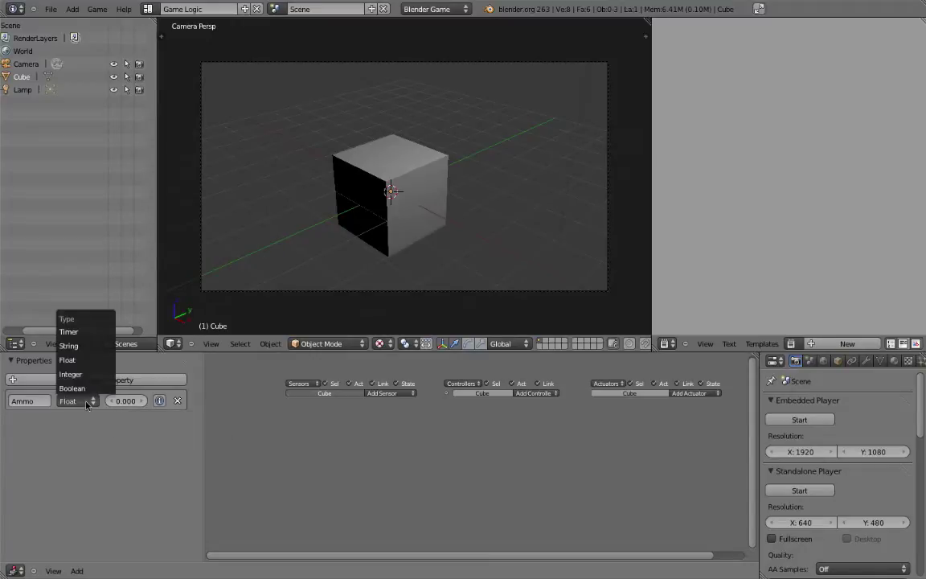
{"action": "left_click", "coordinate": [77, 331]}
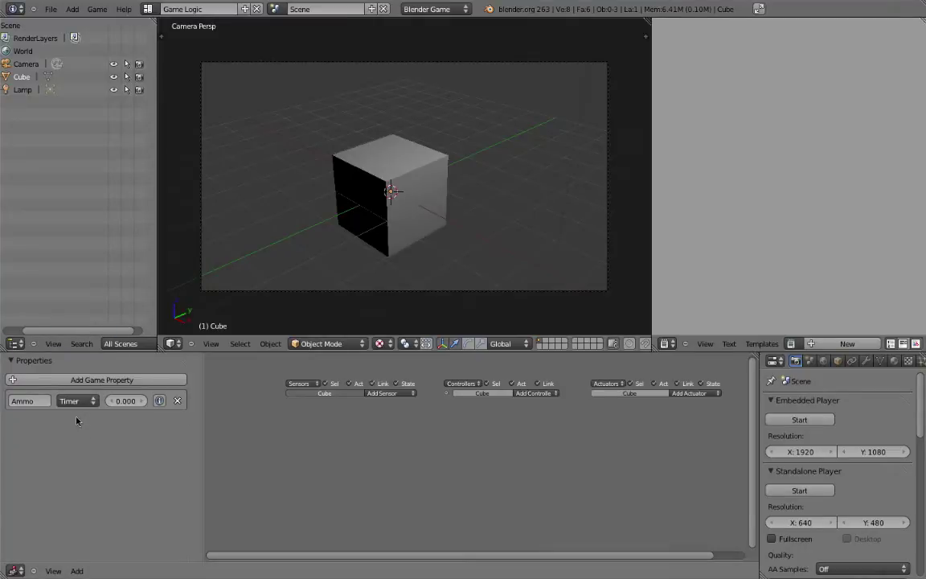
{"action": "left_click", "coordinate": [81, 404]}
{"action": "left_click", "coordinate": [74, 346]}
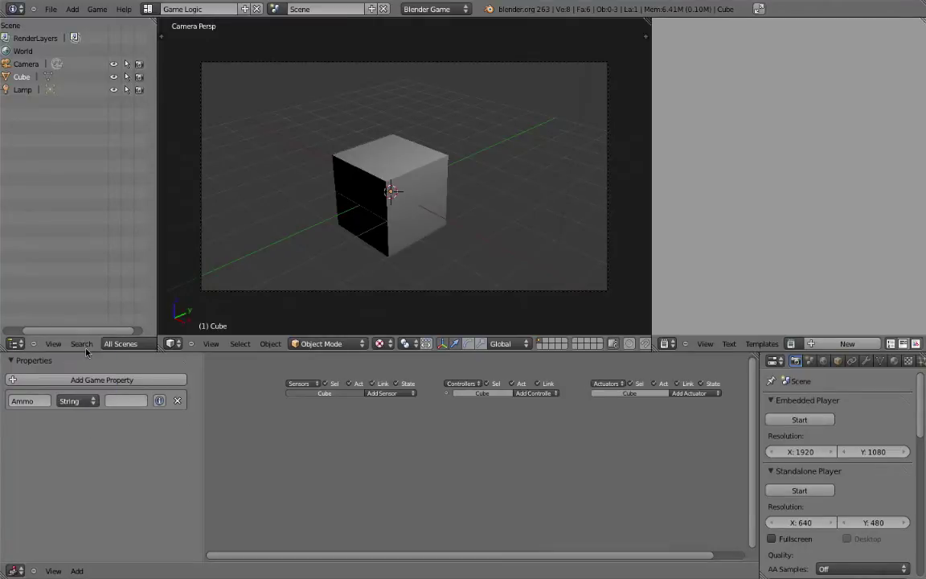
{"action": "left_click", "coordinate": [82, 401]}
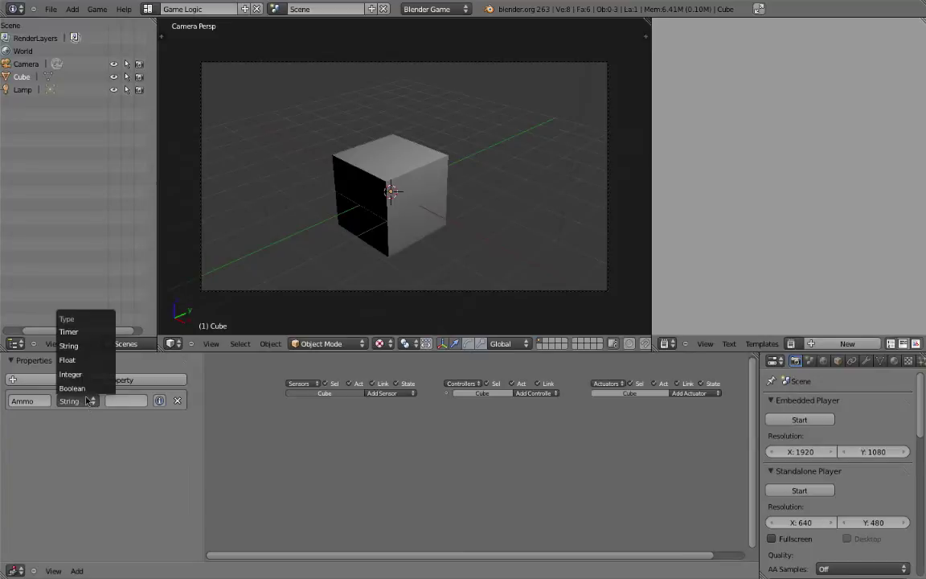
{"action": "left_click", "coordinate": [88, 361]}
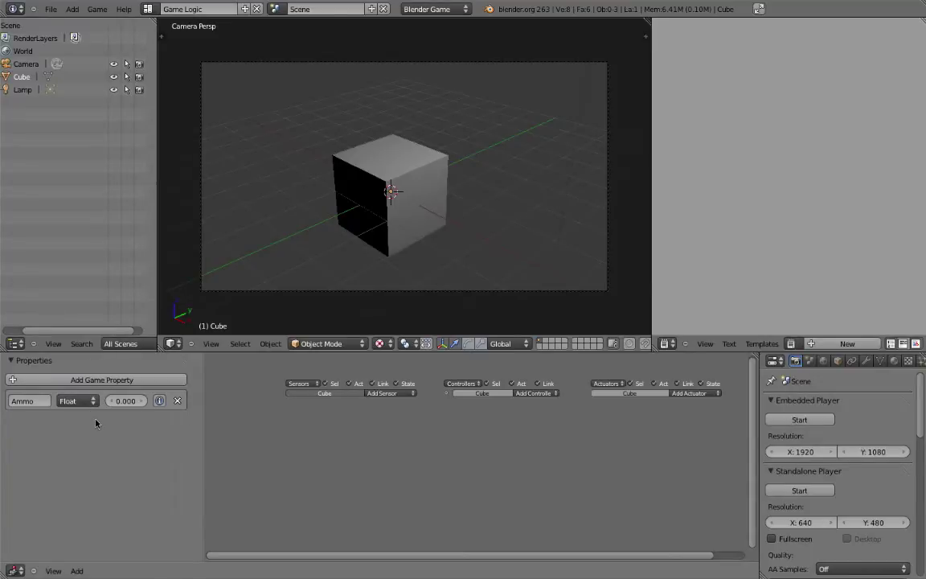
{"action": "left_click", "coordinate": [87, 402]}
{"action": "left_click", "coordinate": [88, 372]}
{"action": "left_click", "coordinate": [80, 401]}
{"action": "left_click", "coordinate": [83, 387]}
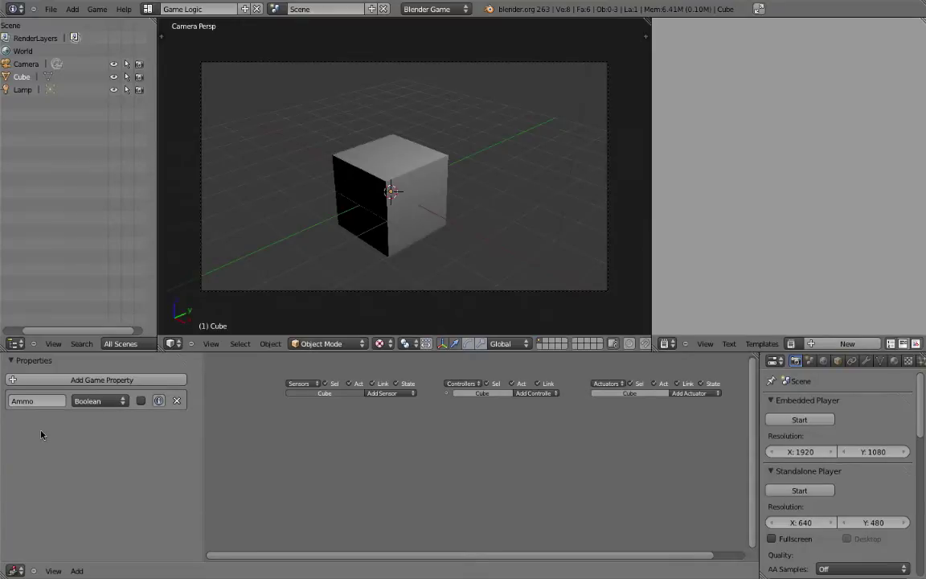
Make Ammo an Integer property and raise its value to 3.
{"action": "left_click", "coordinate": [109, 401]}
{"action": "left_click", "coordinate": [86, 374]}
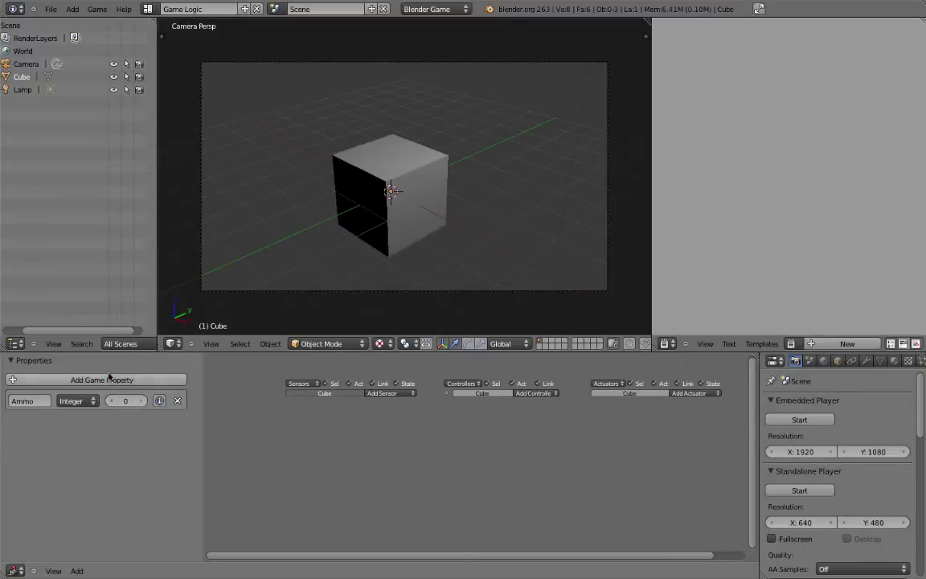
{"action": "left_click", "coordinate": [138, 402]}
{"action": "left_click", "coordinate": [138, 401]}
{"action": "left_click", "coordinate": [138, 401]}
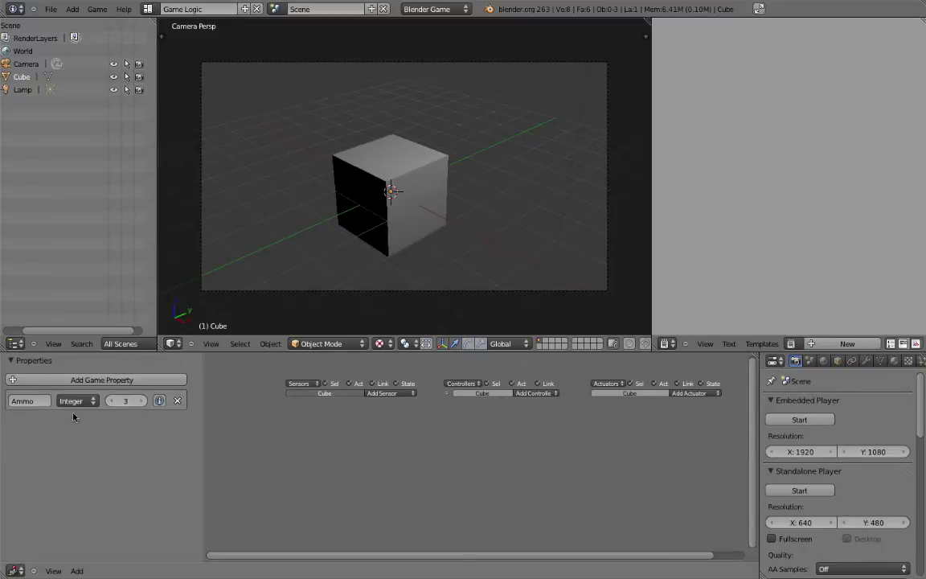
Rename it Ground, make it a String with value Grass, then delete it.
{"action": "left_click", "coordinate": [33, 400]}
{"action": "type", "text": "Ground"}
{"action": "key", "text": "Return"}
{"action": "left_click", "coordinate": [66, 401]}
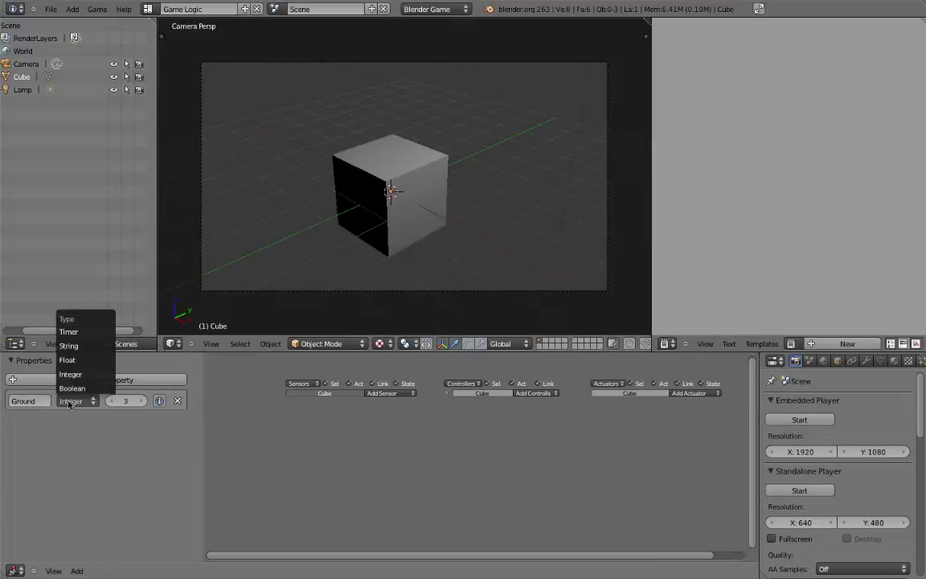
{"action": "left_click", "coordinate": [83, 345]}
{"action": "left_click", "coordinate": [123, 402]}
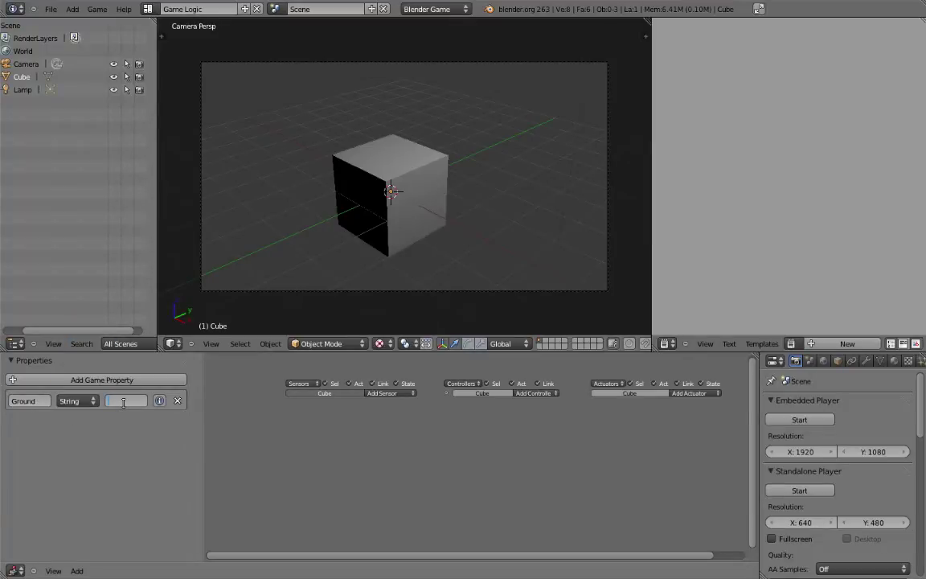
{"action": "type", "text": "Gro"}
{"action": "type", "text": "ss"}
{"action": "key", "text": "Return"}
{"action": "left_click", "coordinate": [177, 401]}
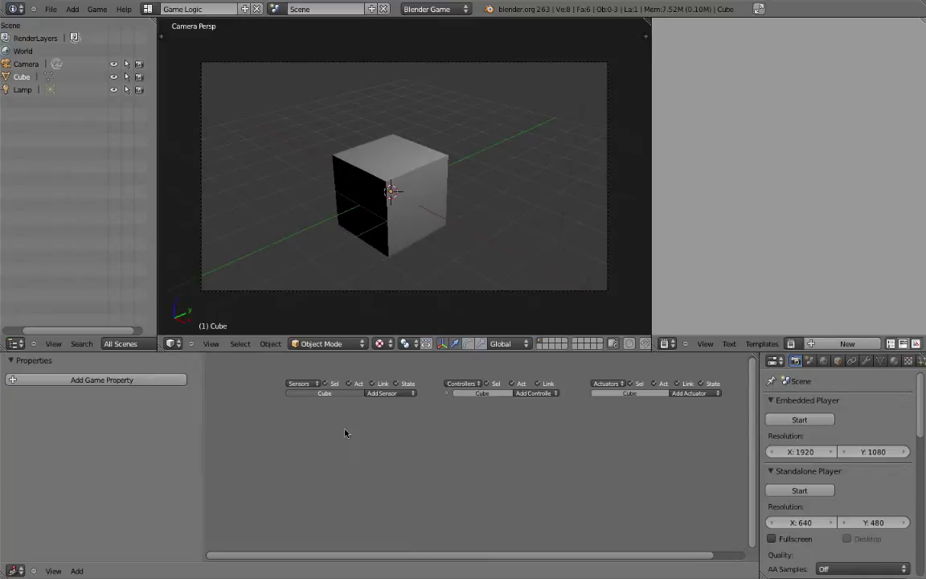
Add a game property named health, make it Integer, and set its value to 5.
{"action": "left_click", "coordinate": [135, 380]}
{"action": "double_click", "coordinate": [27, 400]}
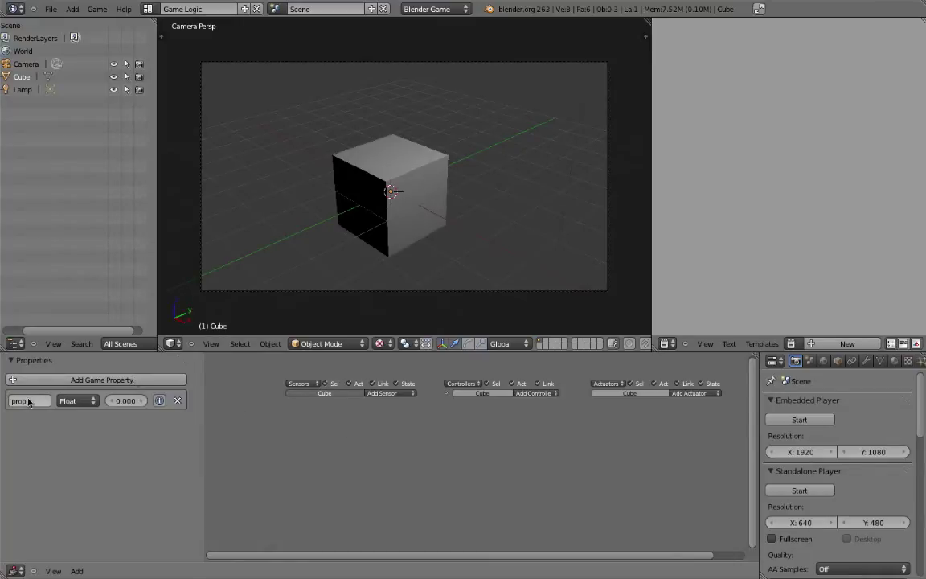
{"action": "type", "text": "health"}
{"action": "key", "text": "Return"}
{"action": "left_click", "coordinate": [91, 400]}
{"action": "left_click", "coordinate": [76, 378]}
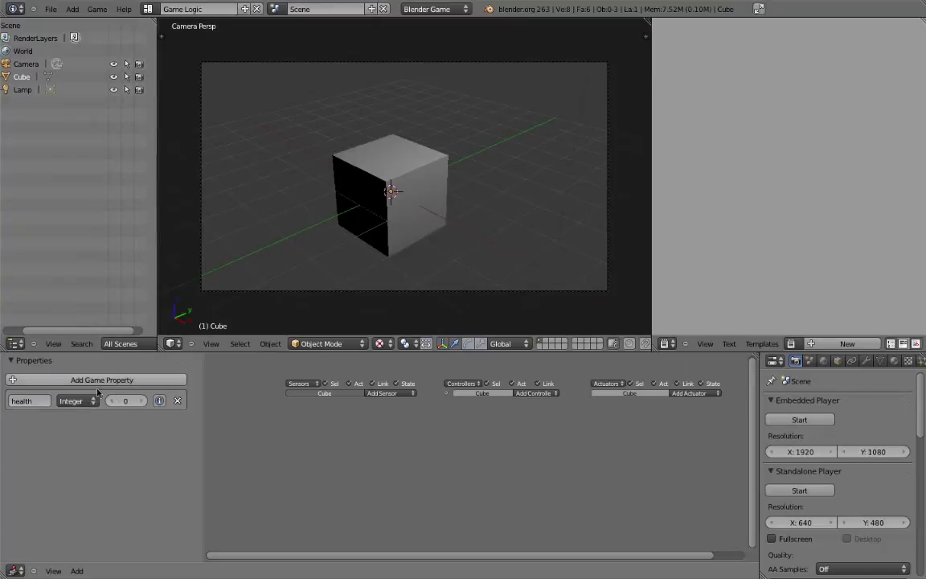
{"action": "left_click_drag", "start_coordinate": [124, 402], "coordinate": [171, 401]}
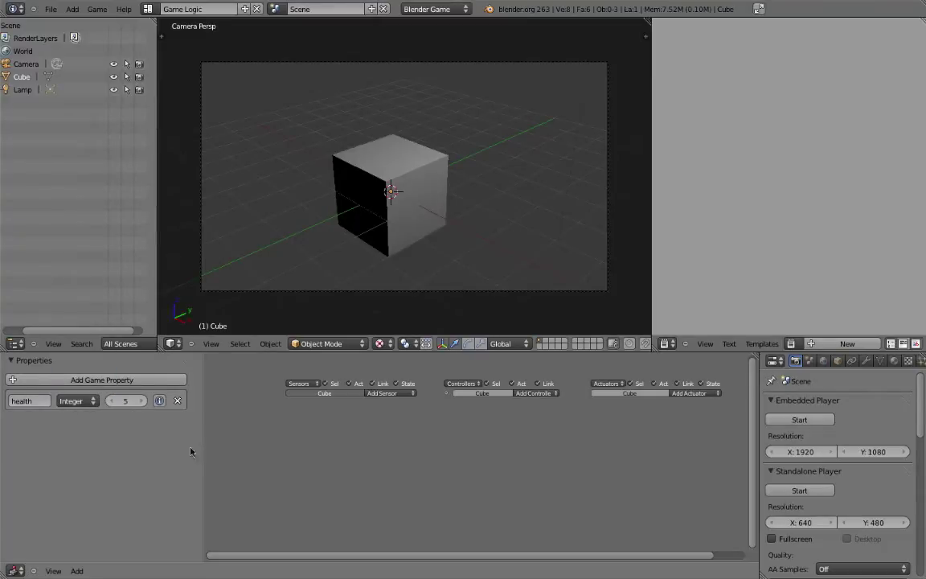
{"action": "middle_click_drag", "start_coordinate": [357, 436], "coordinate": [306, 430]}
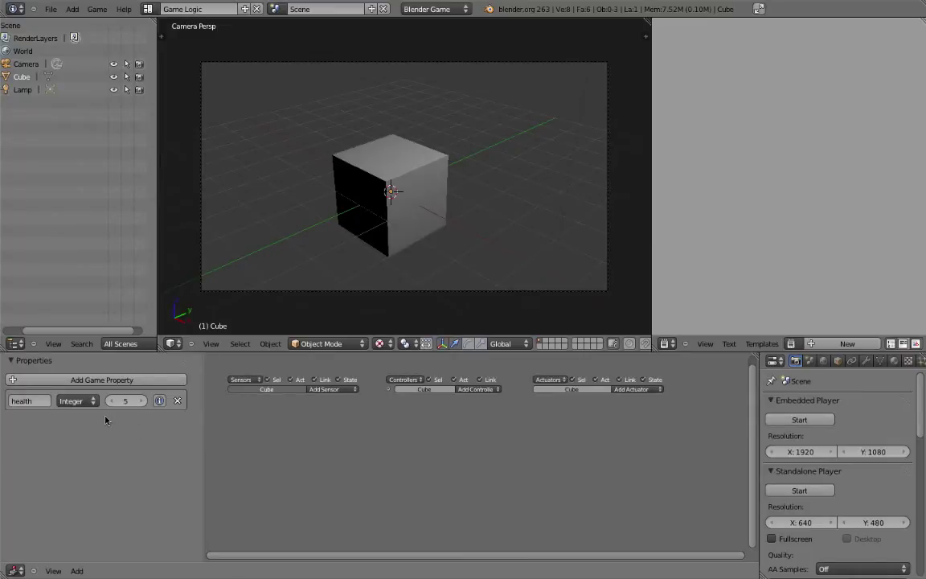
Add a Keyboard sensor to the cube that listens for the Spacebar.
{"action": "left_click", "coordinate": [336, 390]}
{"action": "left_click", "coordinate": [317, 440]}
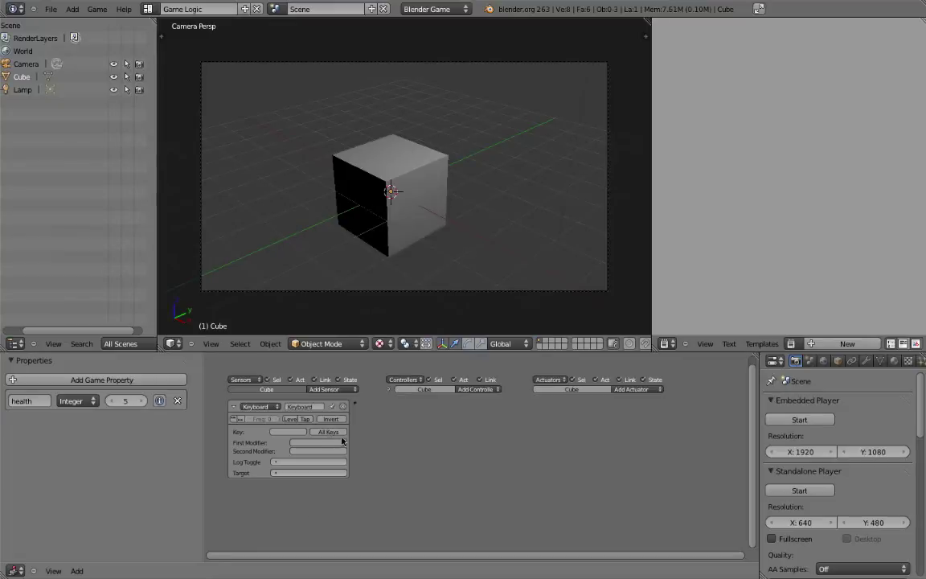
{"action": "left_click", "coordinate": [297, 432]}
{"action": "key", "text": "space"}
{"action": "scroll", "coordinate": [417, 451], "scroll_direction": "up", "scroll_amount": 3}
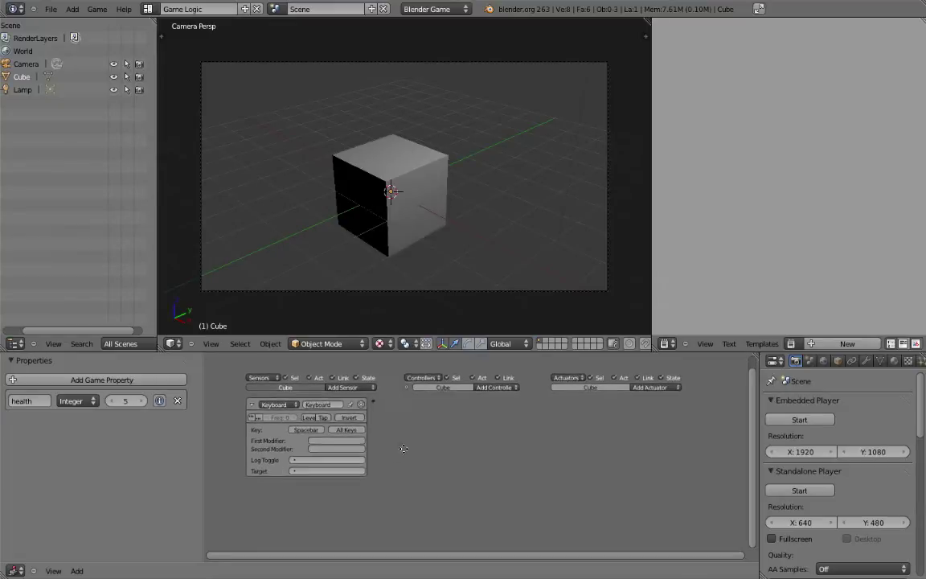
{"action": "key", "text": "Home"}
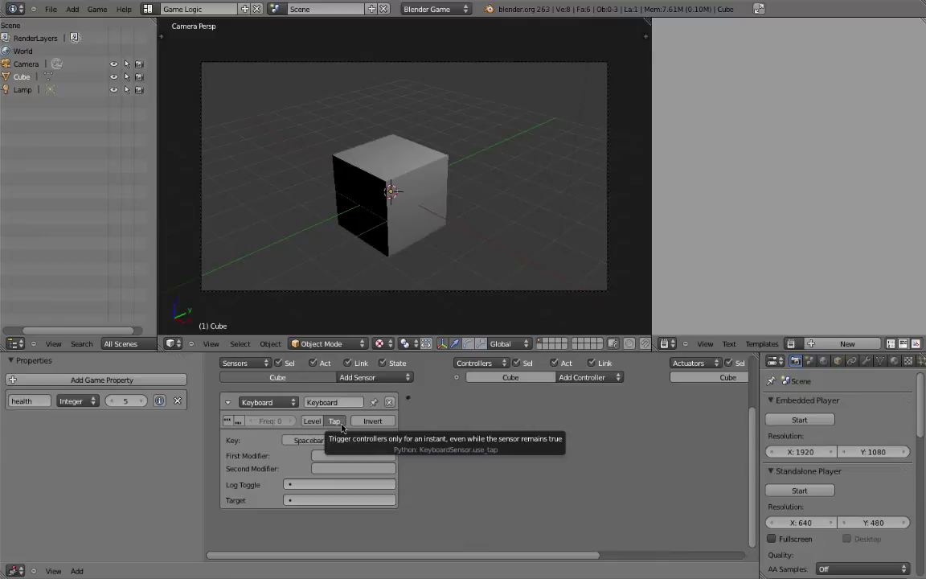
{"action": "scroll", "coordinate": [564, 453], "scroll_direction": "down", "scroll_amount": 3}
Add a Property actuator to the cube and set its mode to Add.
{"action": "left_click", "coordinate": [659, 397]}
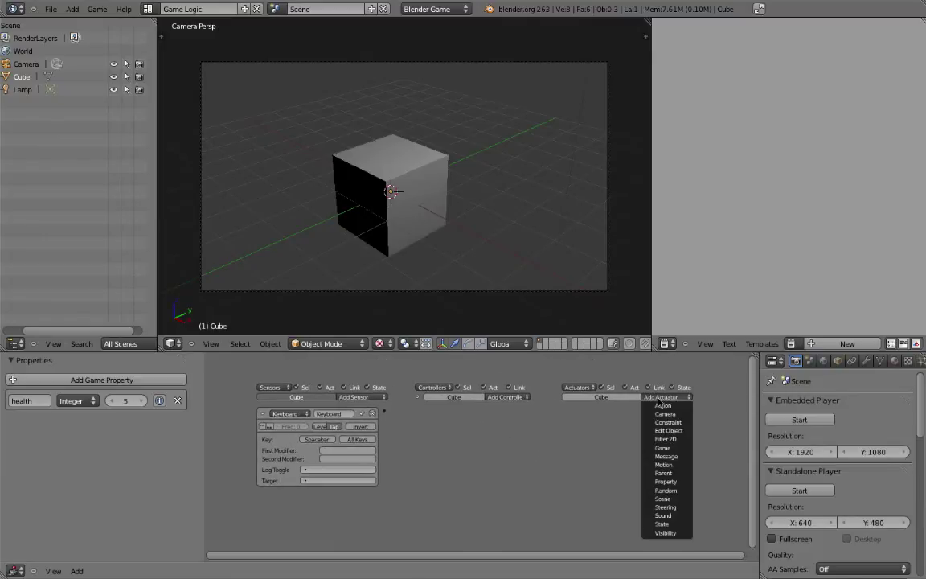
{"action": "left_click", "coordinate": [666, 481]}
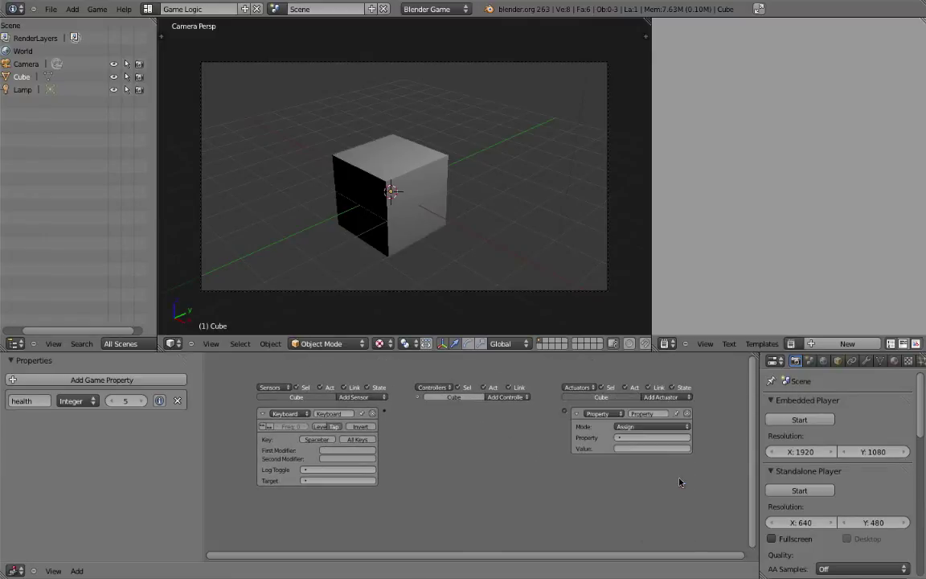
{"action": "scroll", "coordinate": [665, 483], "scroll_direction": "up", "scroll_amount": 1}
{"action": "scroll", "coordinate": [490, 500], "scroll_direction": "up", "scroll_amount": 3}
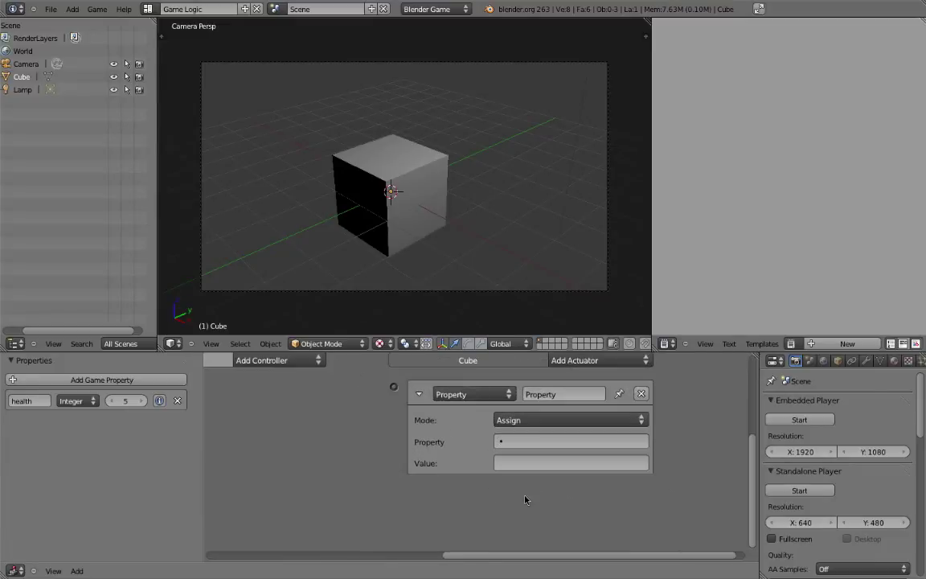
{"action": "left_click", "coordinate": [584, 428]}
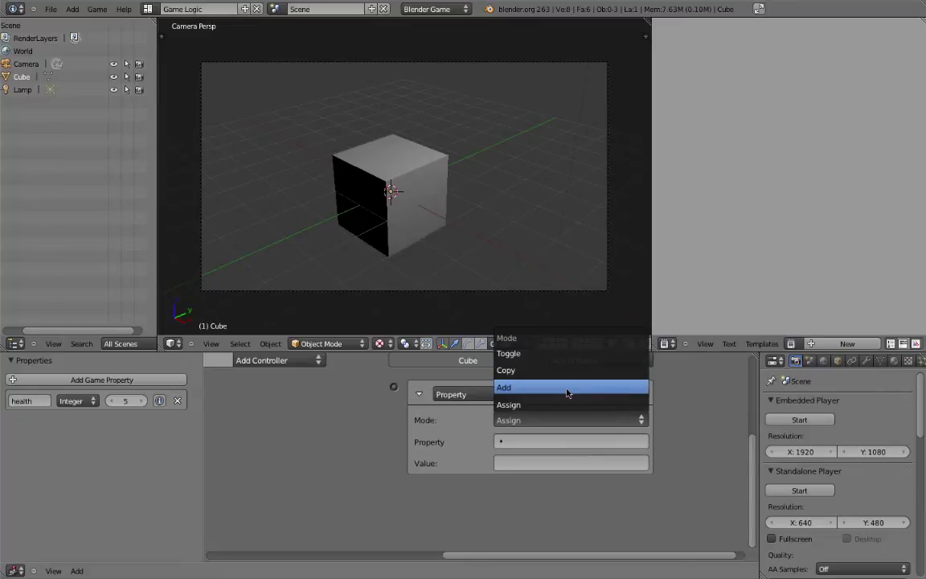
{"action": "left_click", "coordinate": [567, 391]}
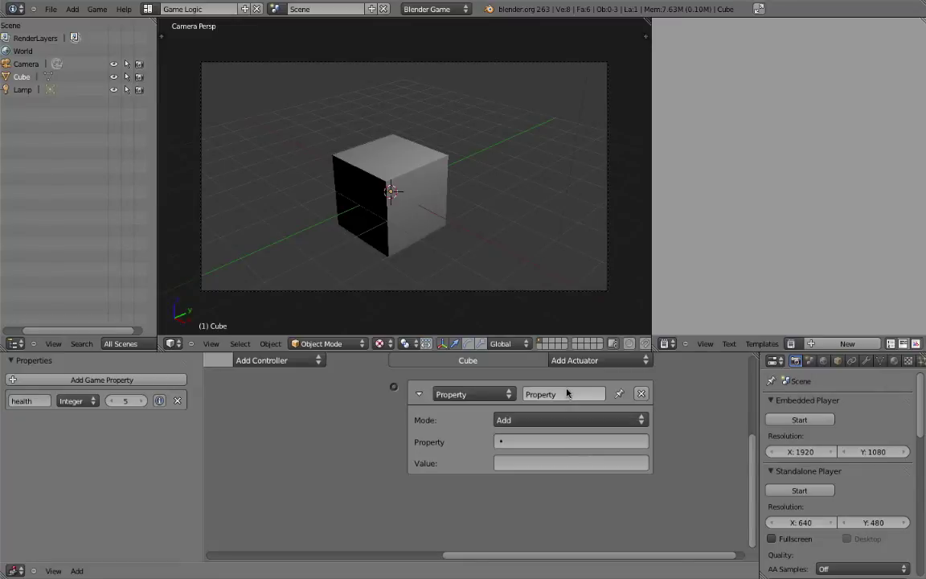
Point the actuator at the health property with a value of -1.
{"action": "left_click", "coordinate": [530, 443]}
{"action": "left_click", "coordinate": [464, 264]}
{"action": "left_click", "coordinate": [577, 462]}
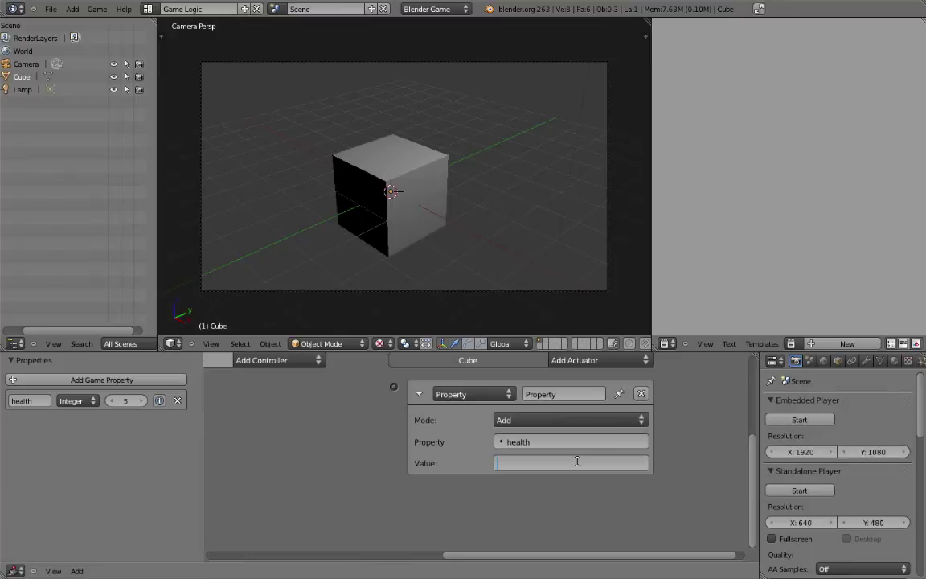
{"action": "key", "text": "Return"}
{"action": "scroll", "coordinate": [322, 457], "scroll_direction": "down", "scroll_amount": 3}
{"action": "middle_click_drag", "start_coordinate": [388, 448], "coordinate": [434, 432]}
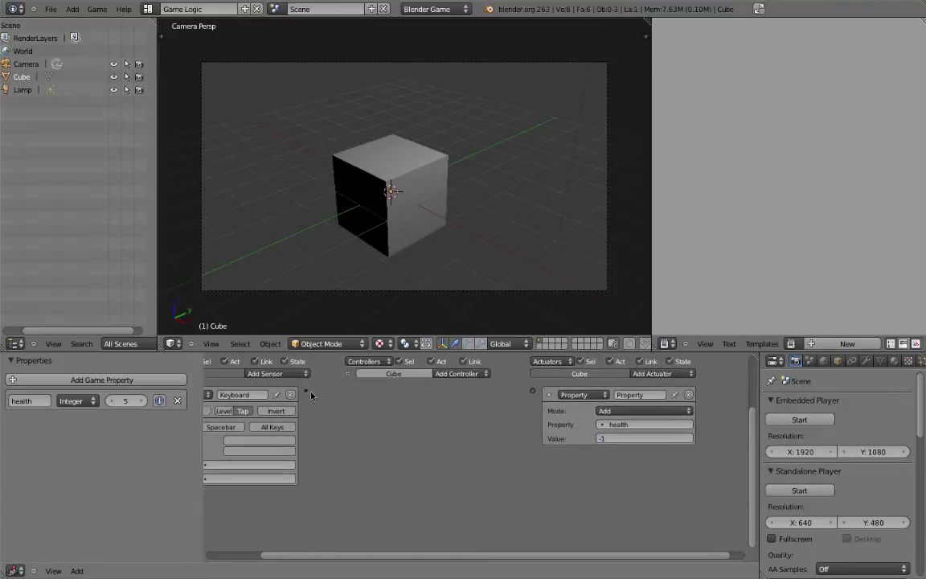
{"action": "scroll", "coordinate": [450, 407], "scroll_direction": "down", "scroll_amount": 2}
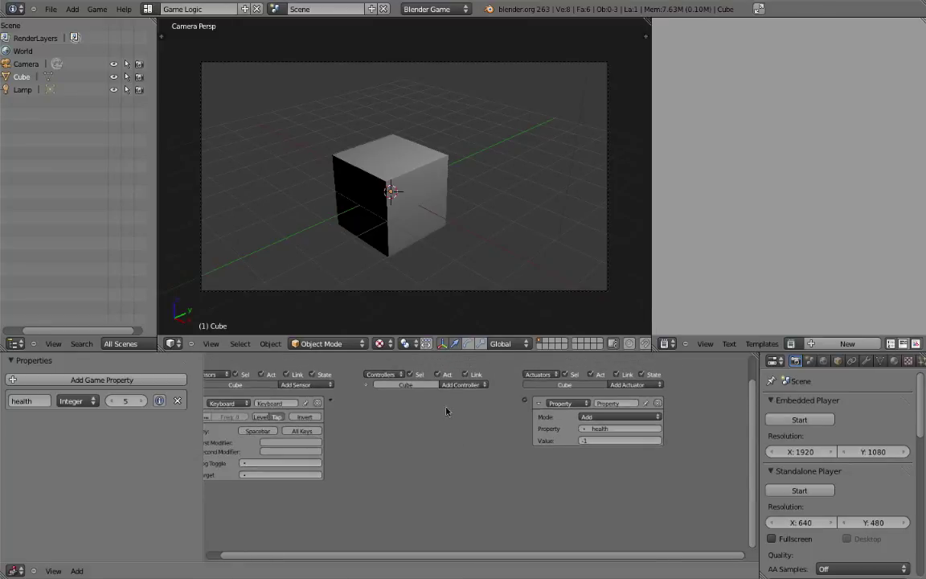
Test-run the game, then link the Spacebar Keyboard sensor to the health Property actuator.
{"action": "key", "text": "p"}
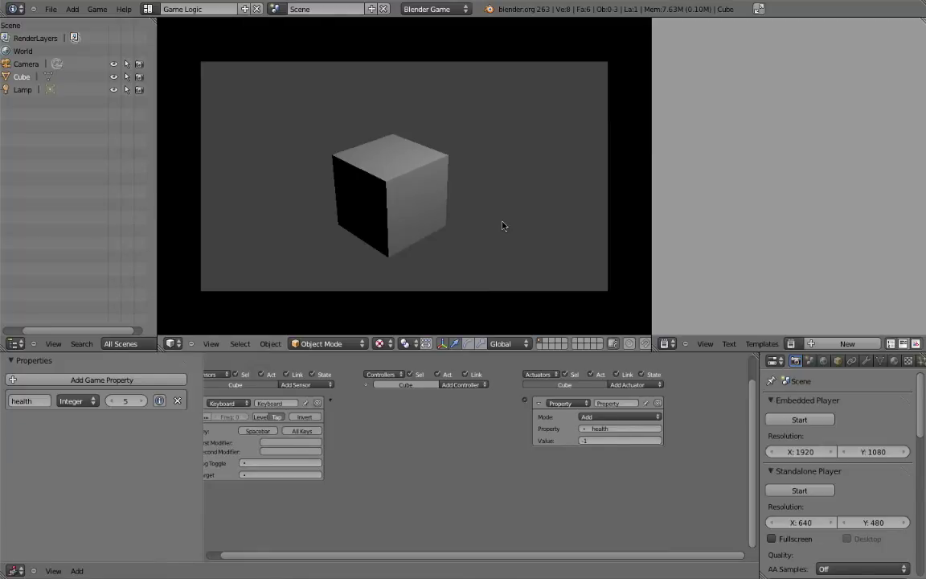
{"action": "key", "text": "Escape"}
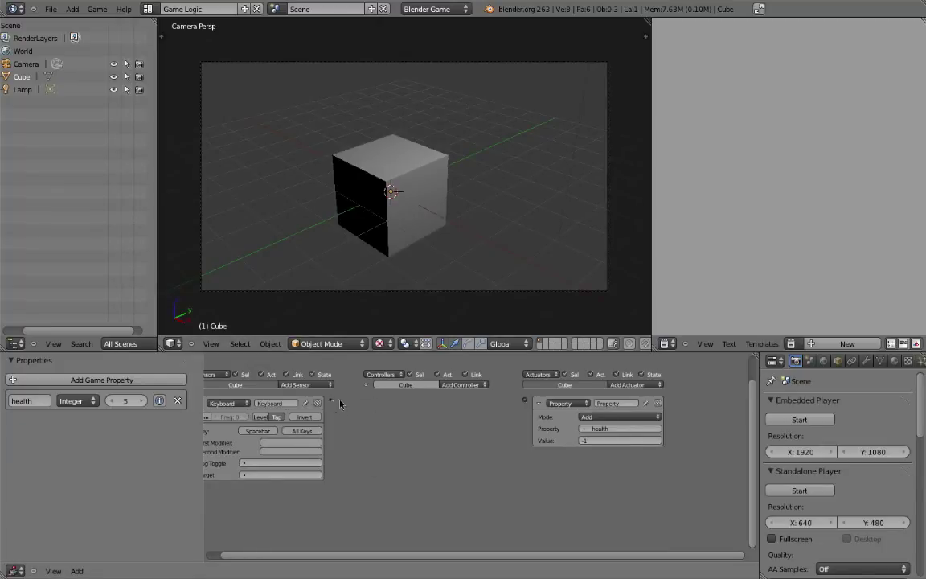
{"action": "right_click", "coordinate": [405, 191]}
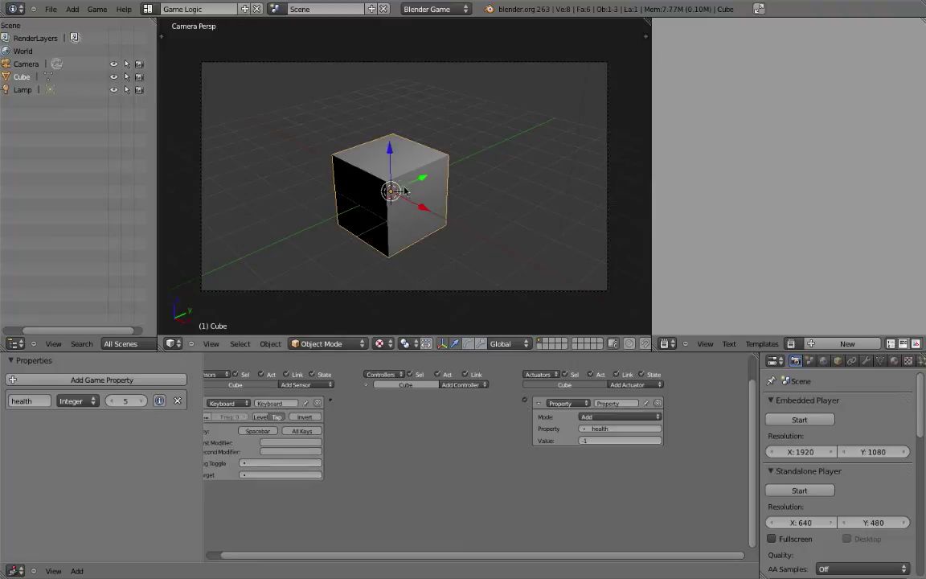
{"action": "left_click_drag", "start_coordinate": [330, 401], "coordinate": [525, 400]}
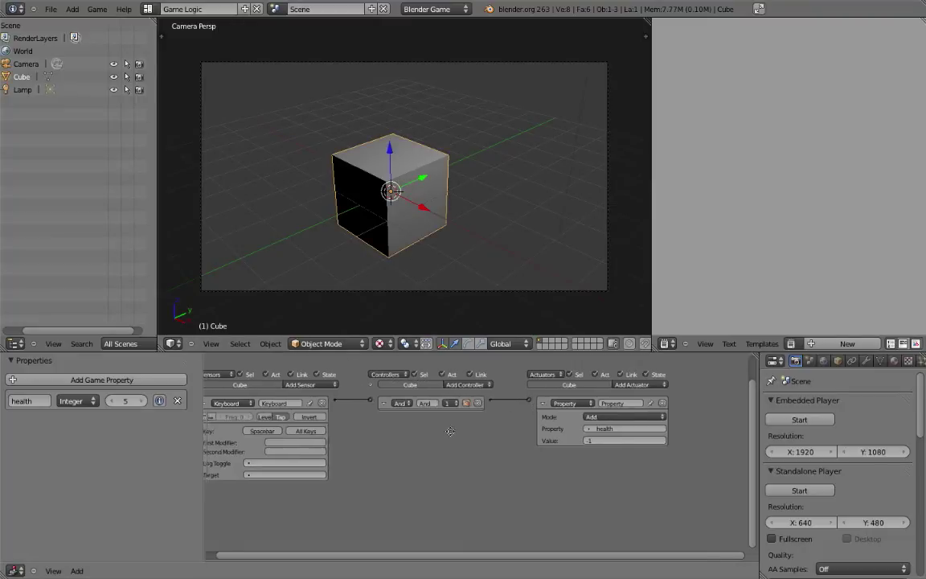
{"action": "key", "text": "Home"}
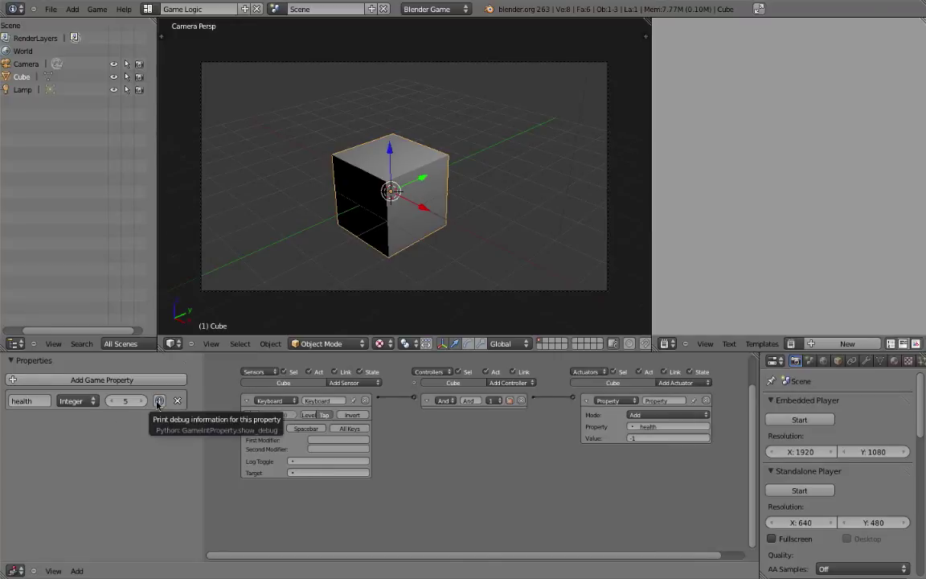
Enable Game > Show Debug Properties and test-run the game to see Cube.health = 5.
{"action": "left_click", "coordinate": [97, 9]}
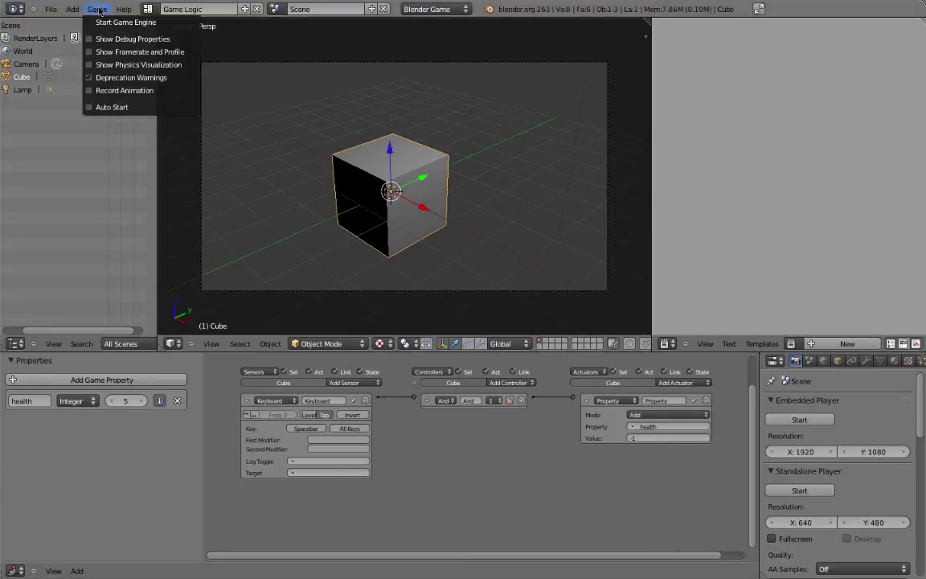
{"action": "left_click", "coordinate": [157, 40]}
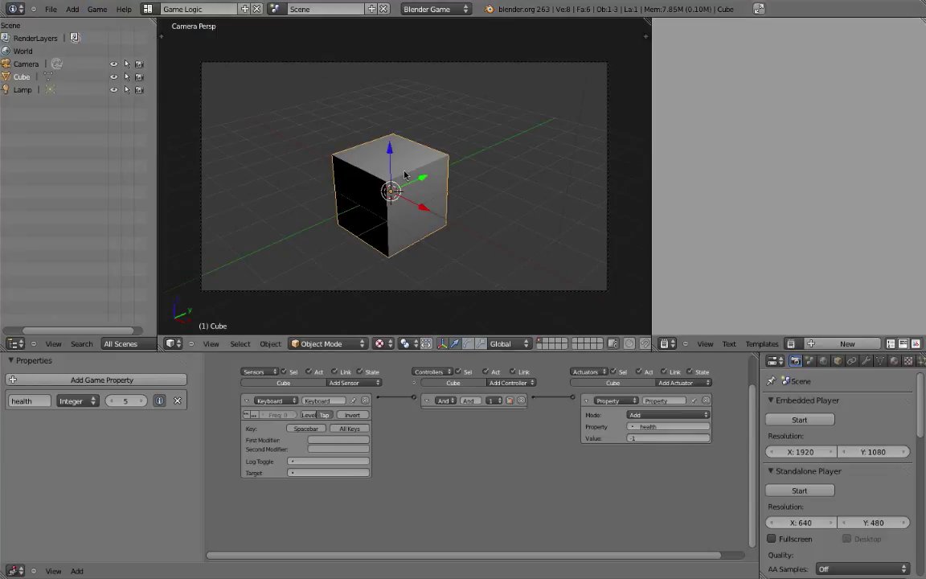
{"action": "key", "text": "p"}
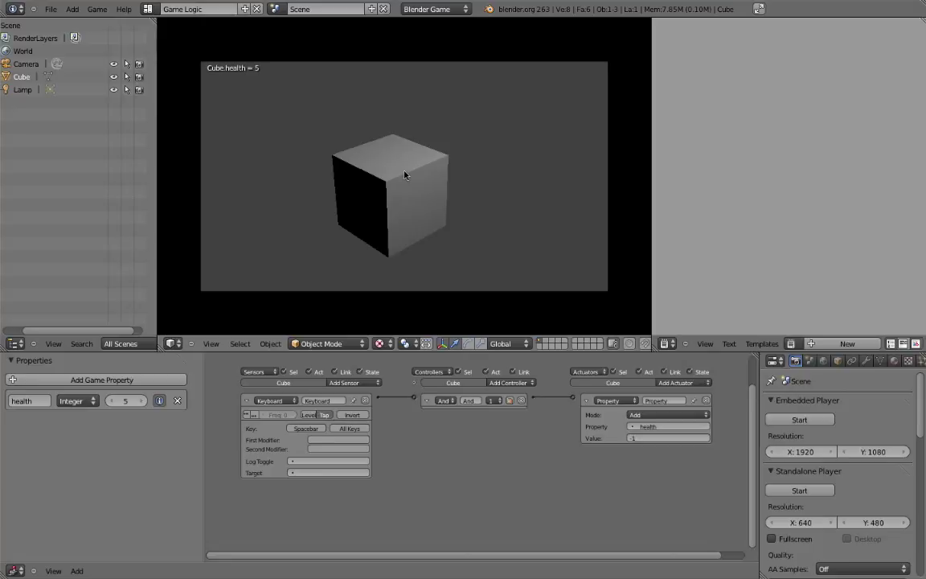
{"action": "key", "text": "Escape"}
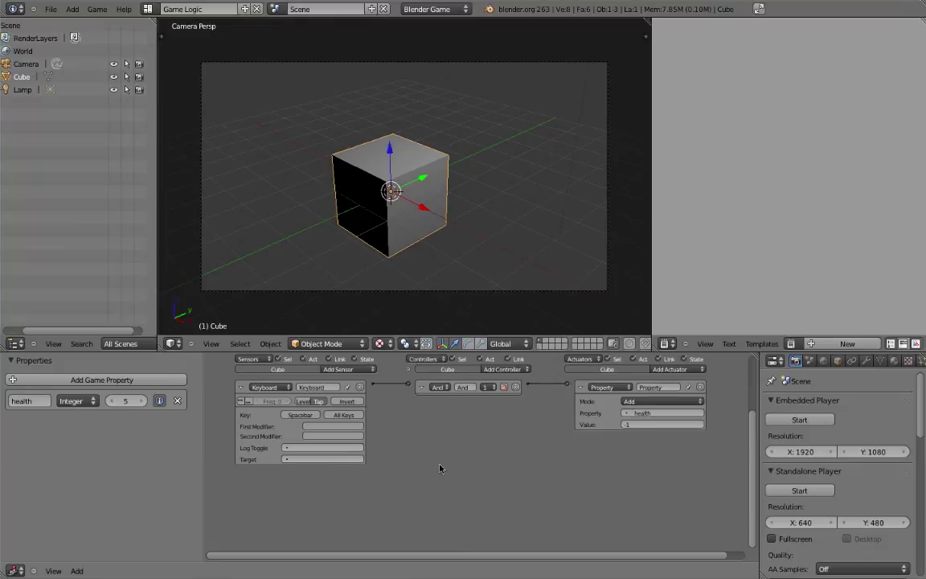
Add a Property sensor on the cube checking whether health is Equal to 0.
{"action": "left_click", "coordinate": [349, 370]}
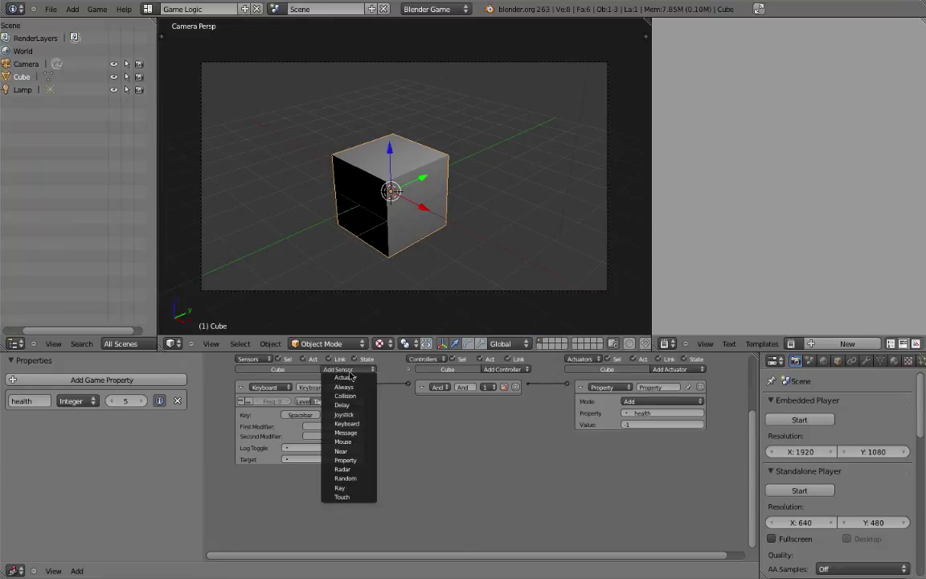
{"action": "left_click", "coordinate": [346, 460]}
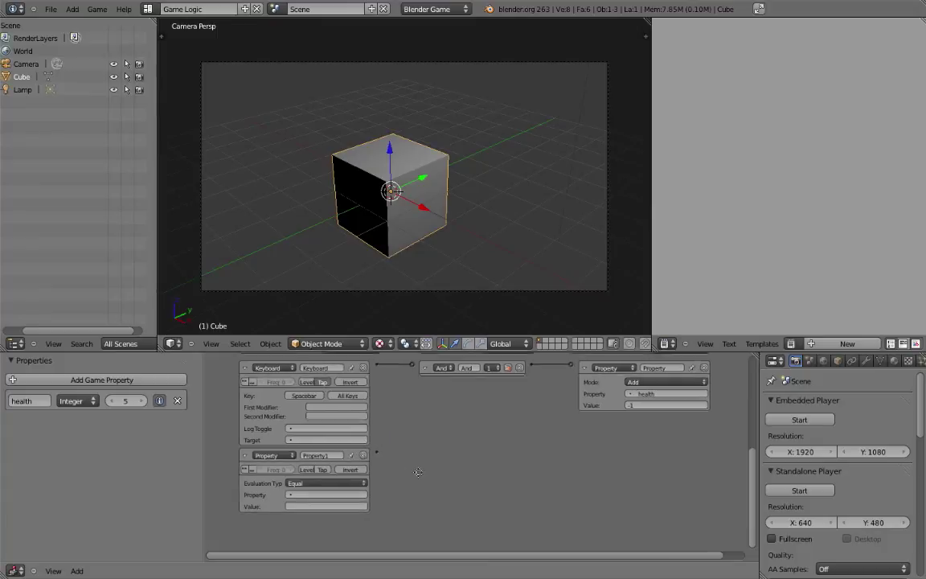
{"action": "scroll", "coordinate": [418, 472], "scroll_direction": "up", "scroll_amount": 2}
{"action": "middle_click_drag", "start_coordinate": [419, 472], "coordinate": [459, 433]}
{"action": "left_click", "coordinate": [386, 436]}
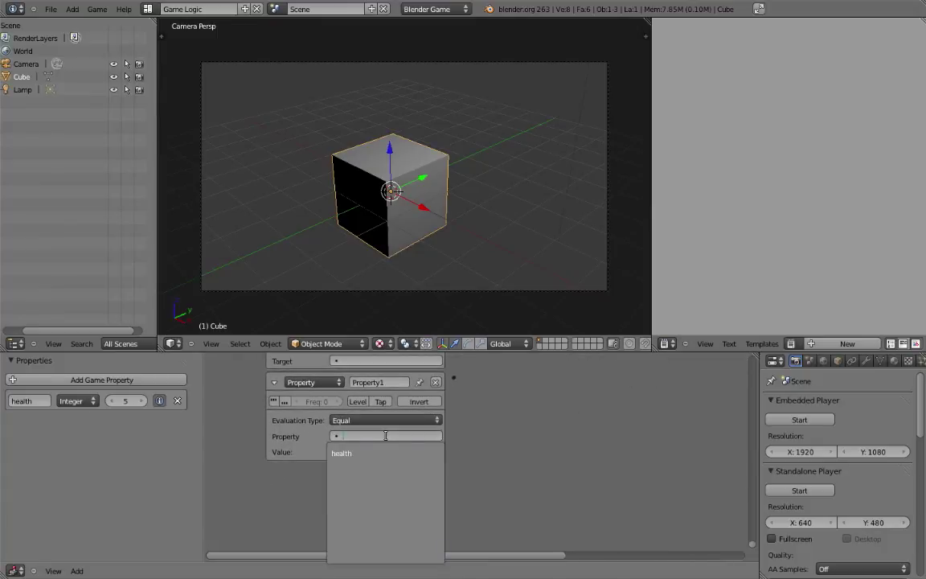
{"action": "left_click", "coordinate": [363, 452]}
{"action": "left_click", "coordinate": [368, 452]}
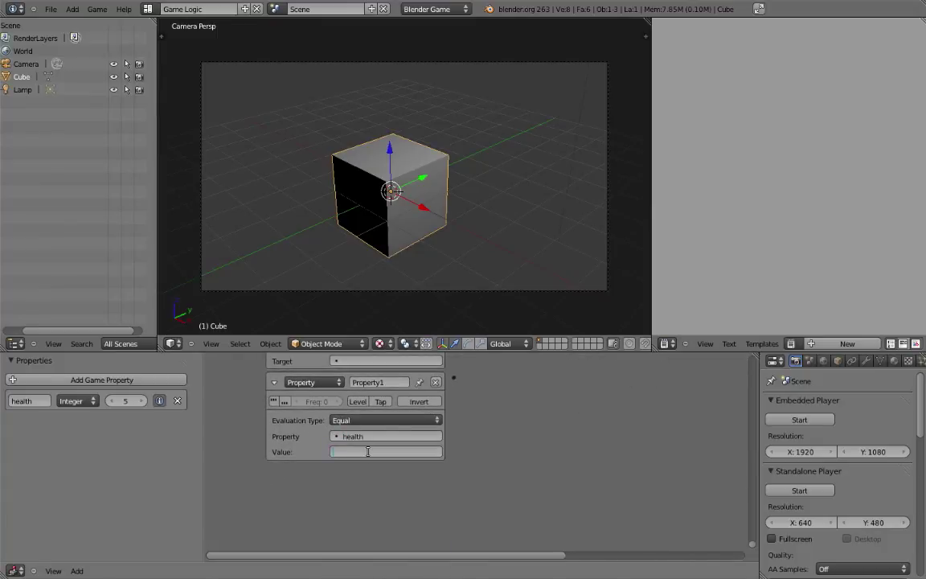
{"action": "type", "text": "0"}
{"action": "key", "text": "Return"}
{"action": "scroll", "coordinate": [565, 451], "scroll_direction": "down", "scroll_amount": 4}
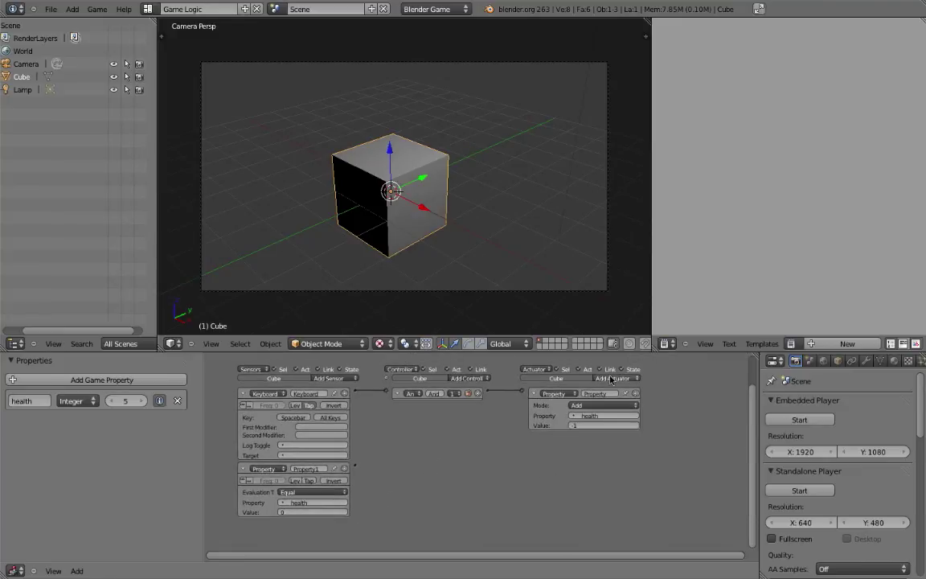
Add an Edit Object actuator in End Object mode, wired from the health = 0 Property sensor.
{"action": "left_click", "coordinate": [611, 377]}
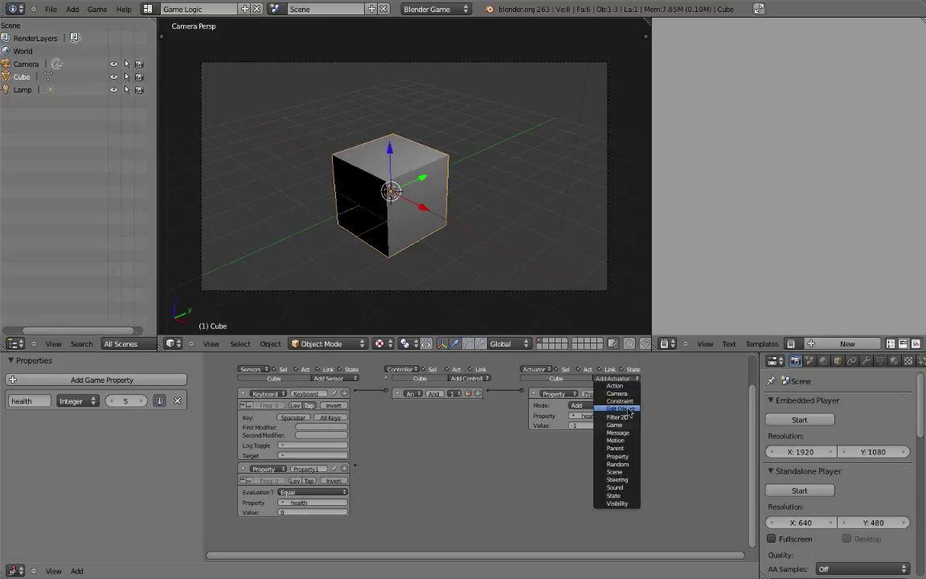
{"action": "left_click", "coordinate": [620, 409]}
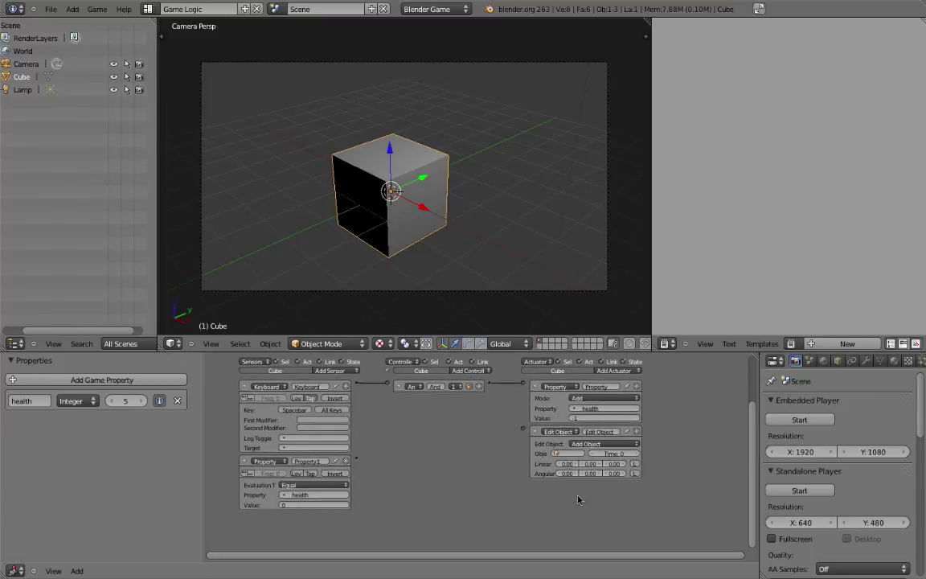
{"action": "left_click", "coordinate": [607, 444]}
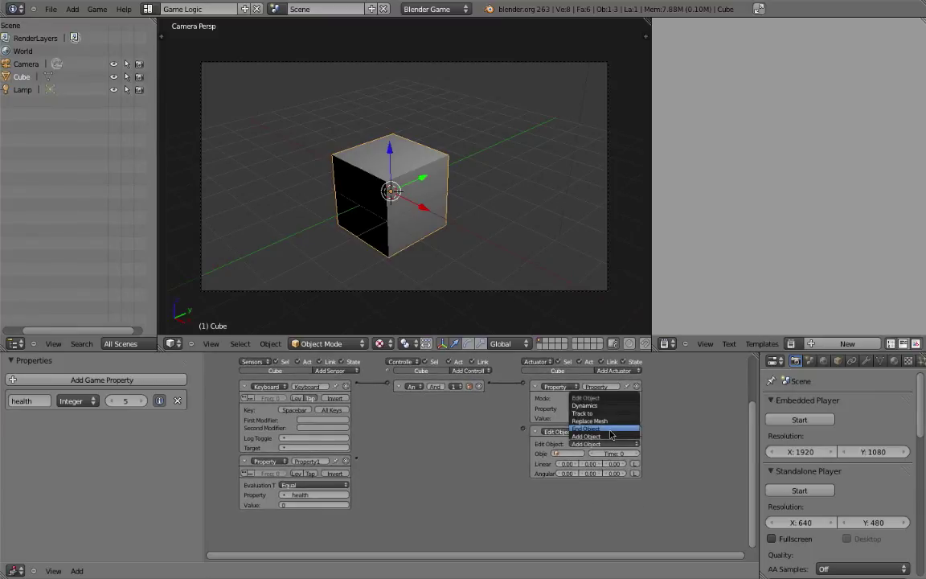
{"action": "left_click", "coordinate": [611, 431]}
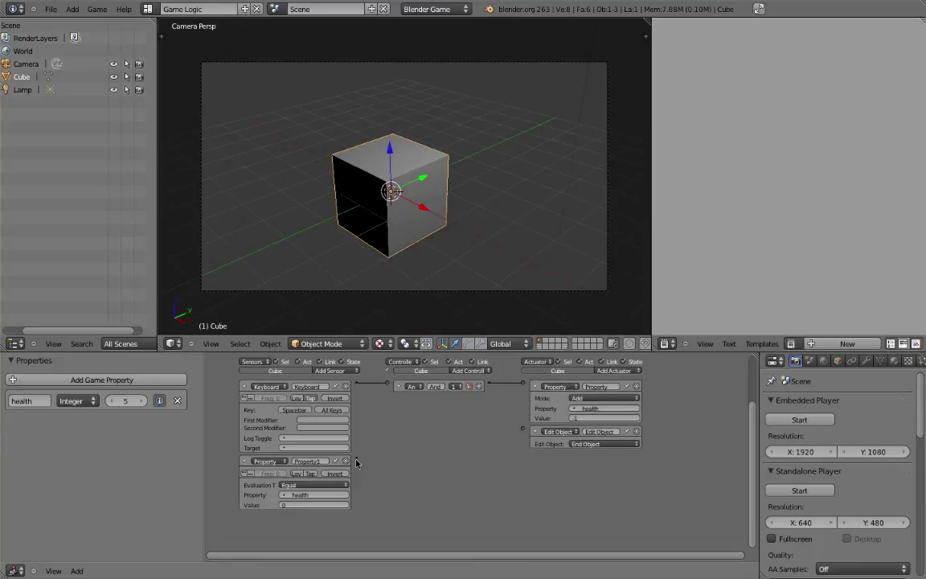
{"action": "left_click_drag", "start_coordinate": [356, 459], "coordinate": [523, 428]}
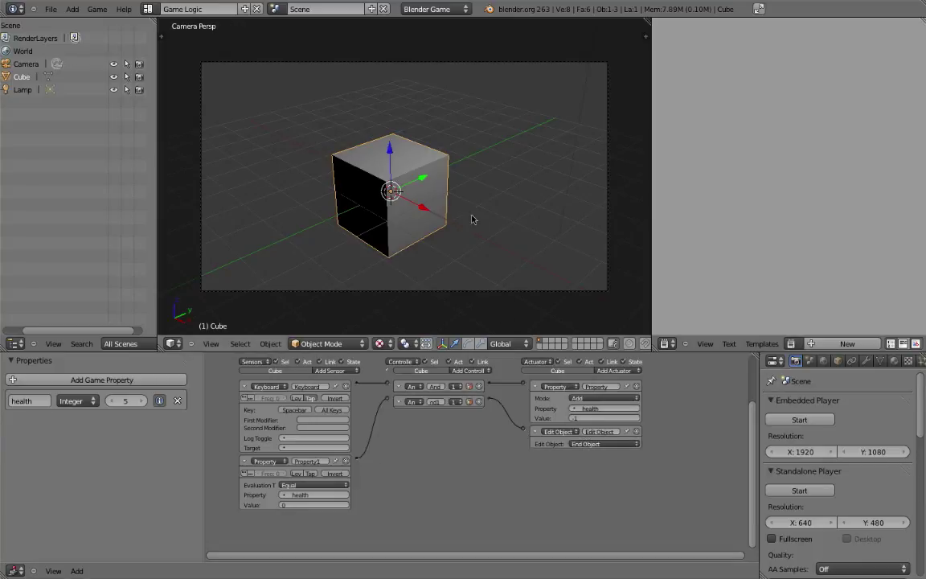
{"action": "key", "text": "p"}
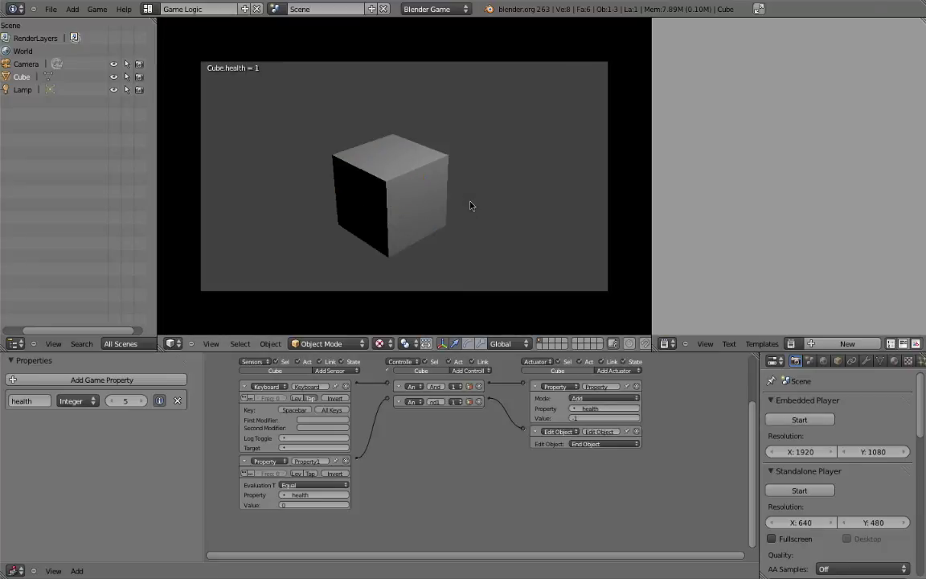
{"action": "key", "text": "space"}
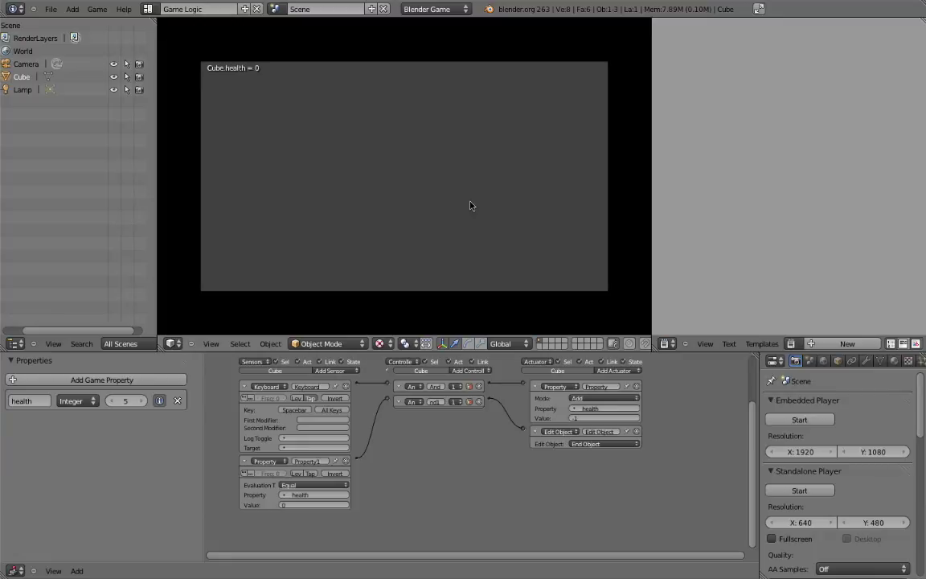
{"action": "key", "text": "Escape"}
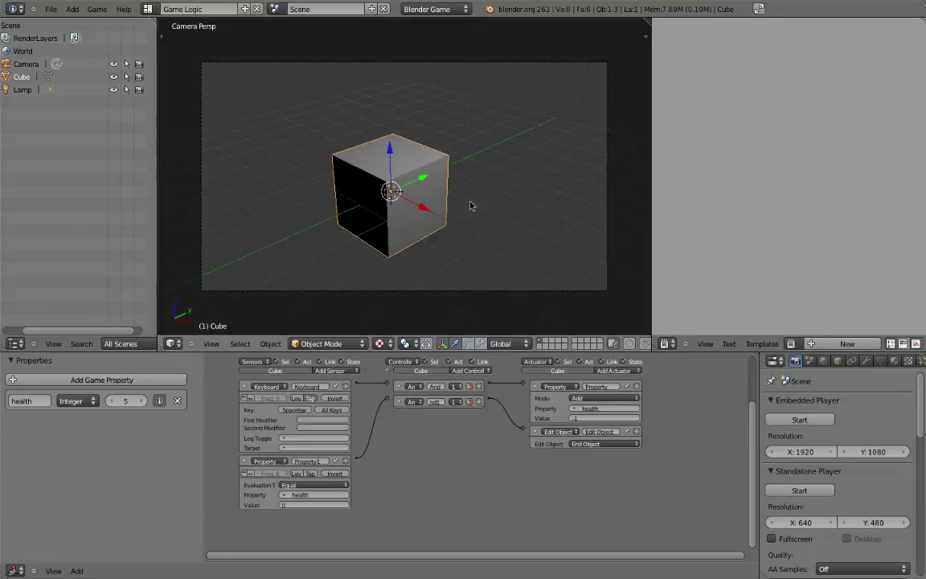